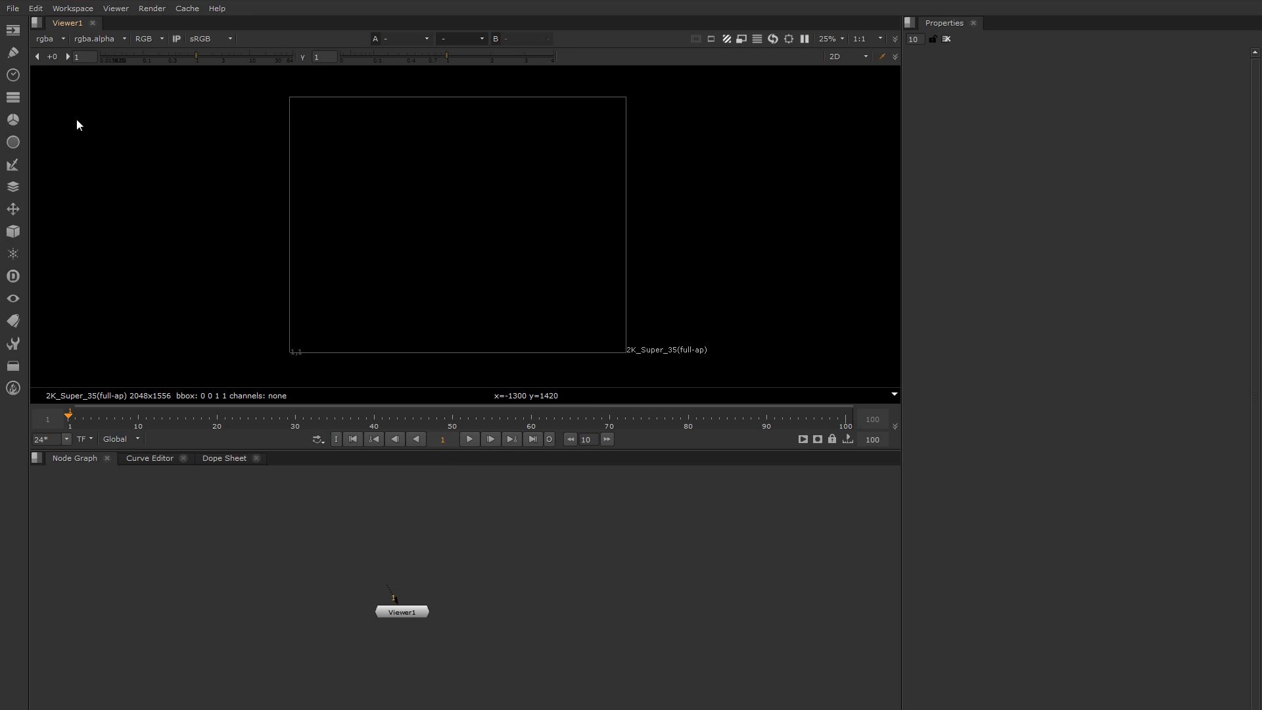
Step: Browse the application's main menus, then dismiss the open menu
left_click(11, 9)
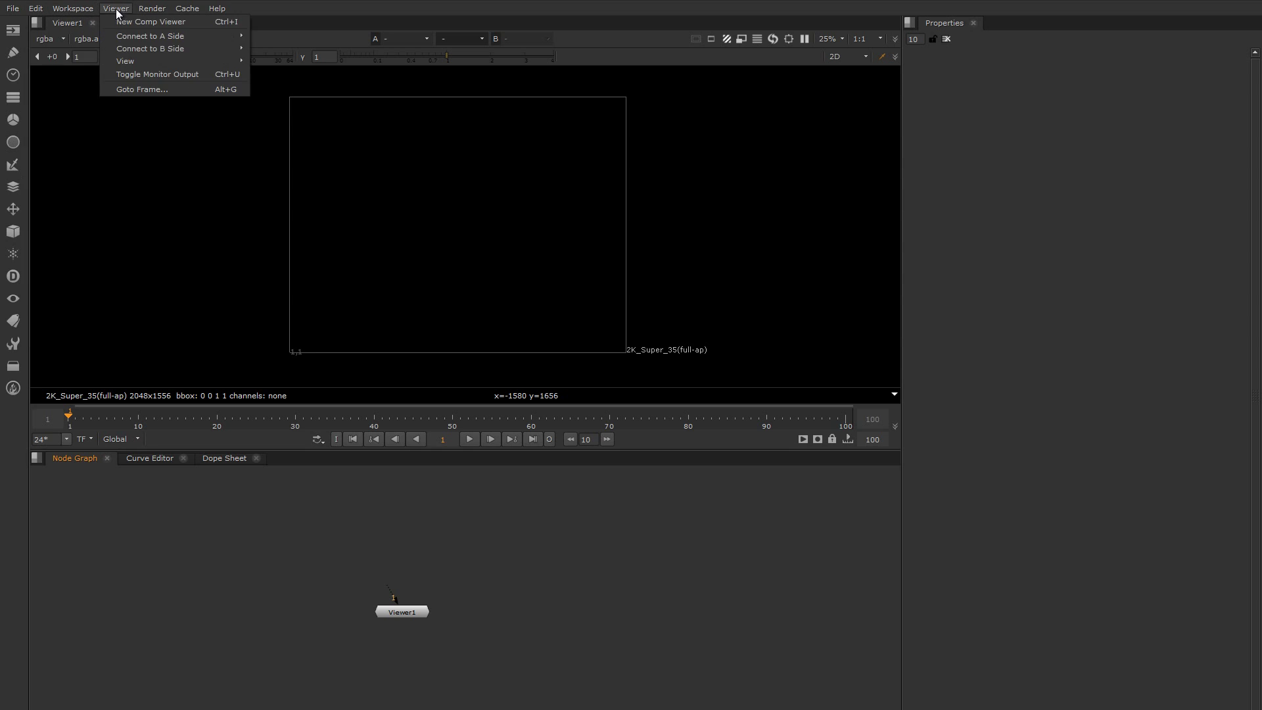
mouse_move(18, 16)
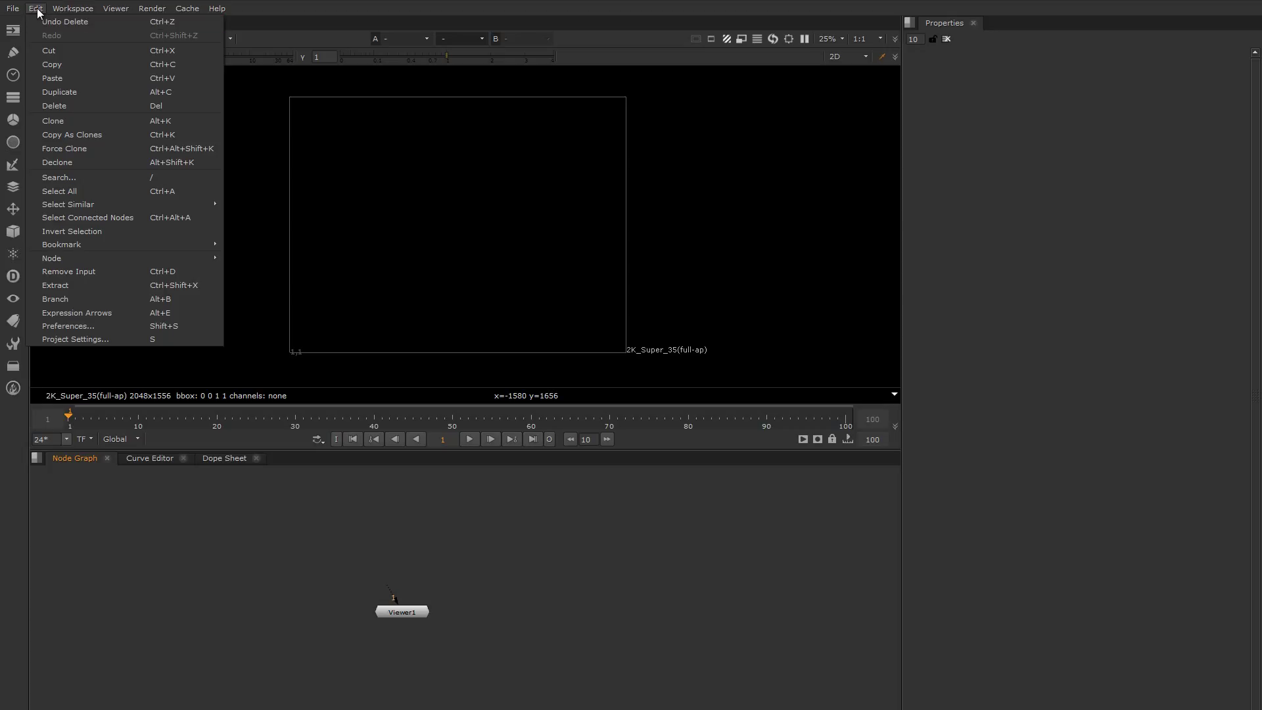
left_click(37, 12)
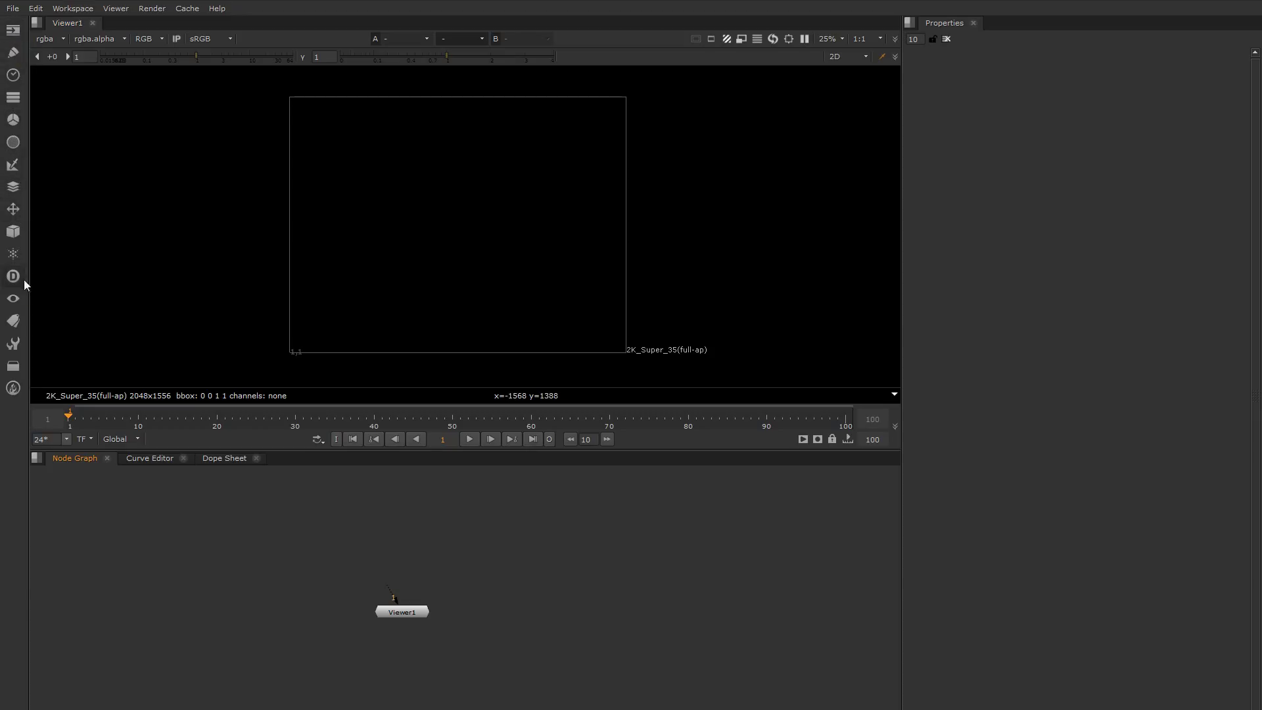
Step: Add a trial CheckerBoard node, shift it right, delete it, then move Viewer1 down-left
left_click(13, 30)
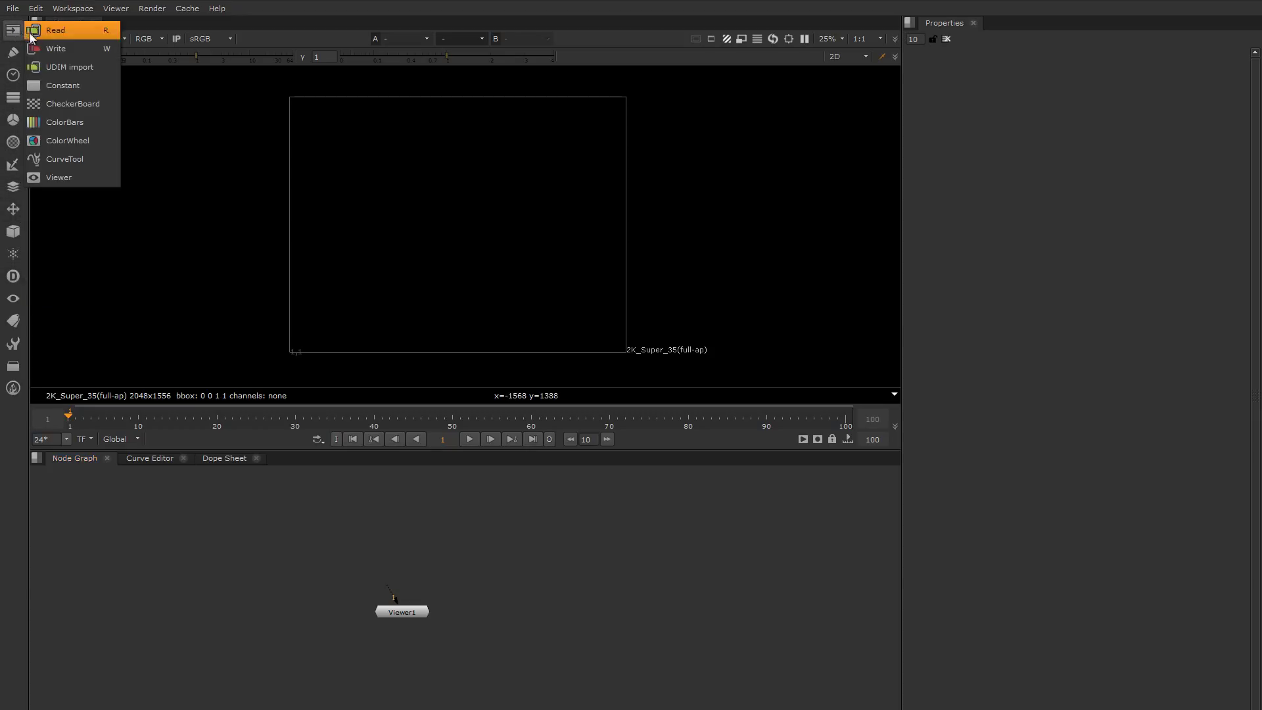
left_click(38, 104)
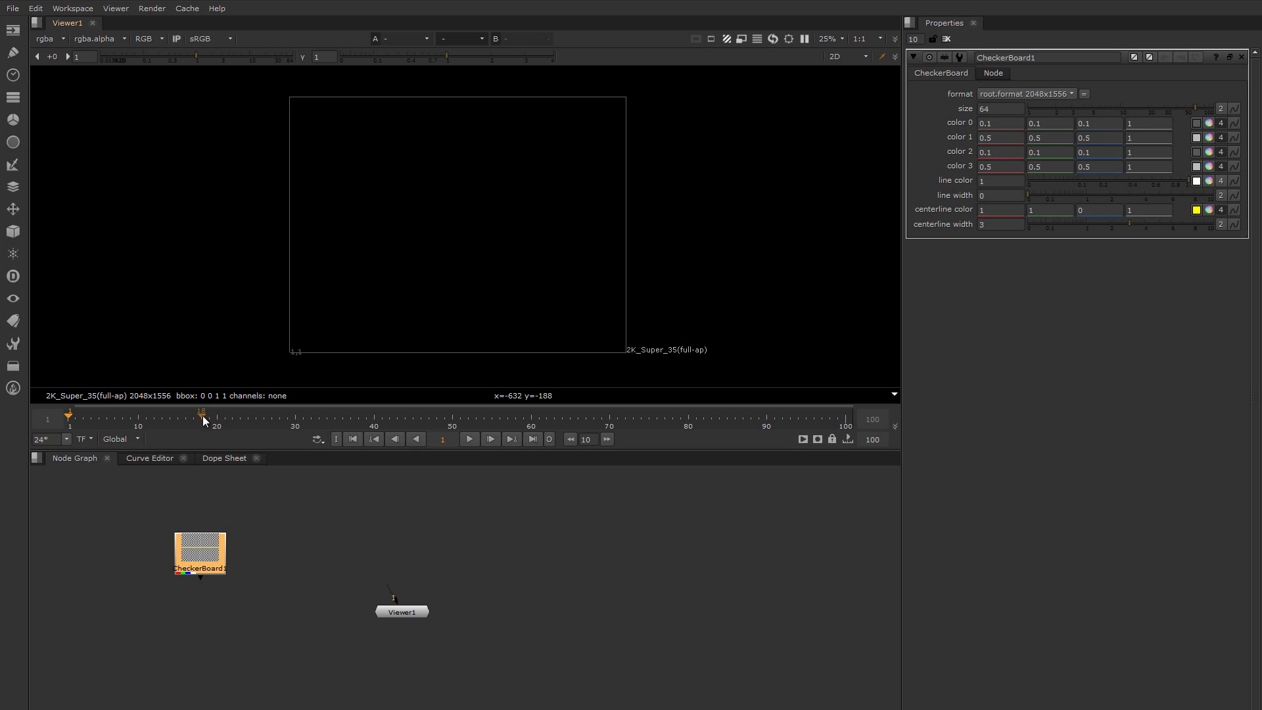
left_click_drag(199, 557, 273, 562)
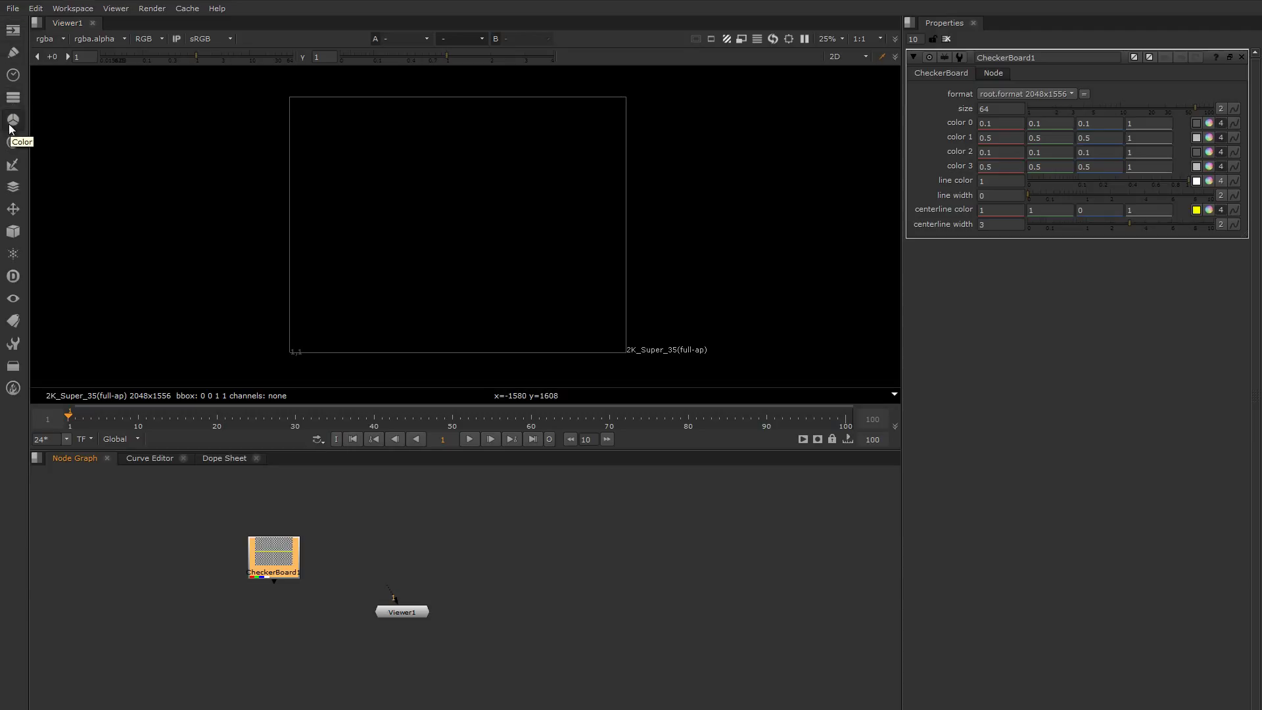
left_click(8, 146)
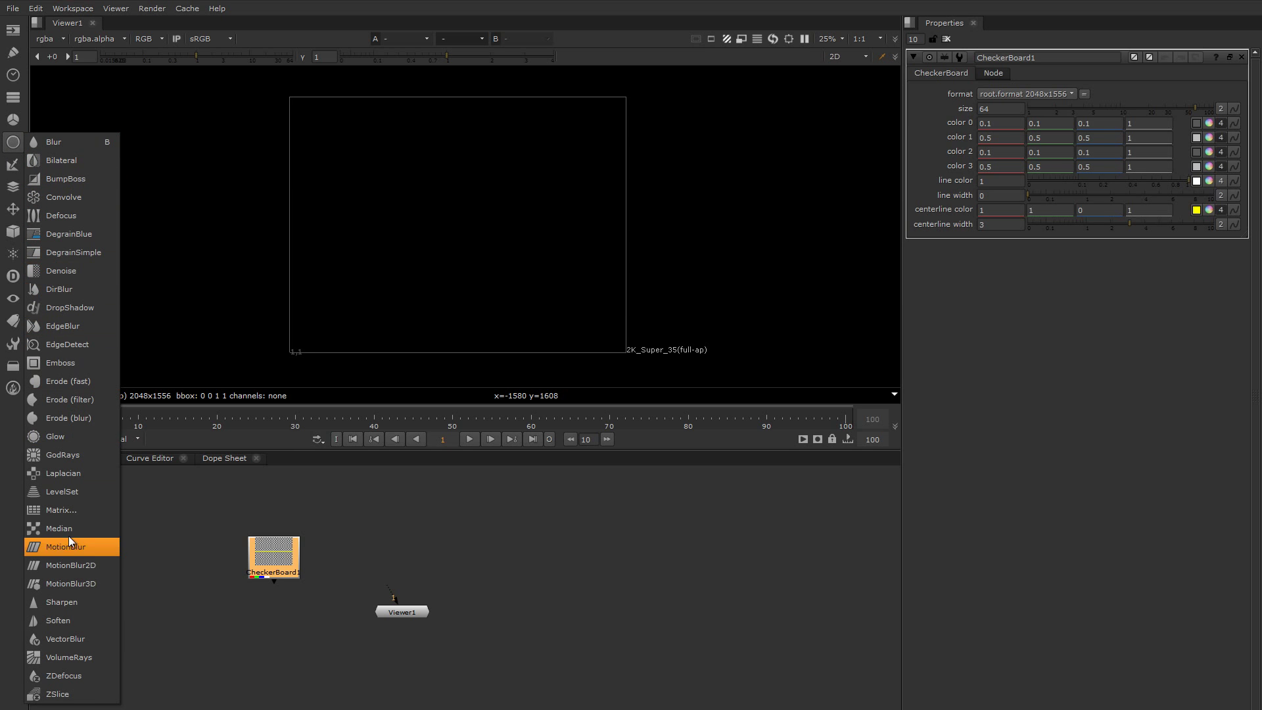
left_click(13, 149)
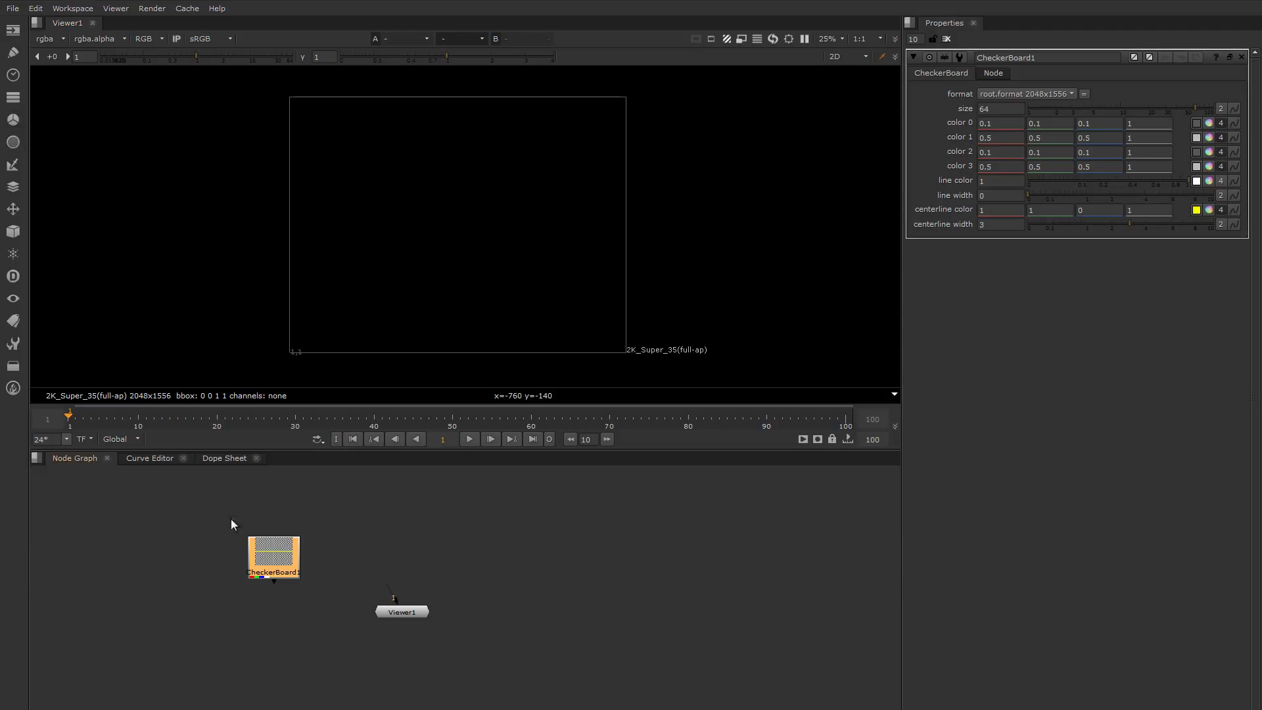
key("Delete")
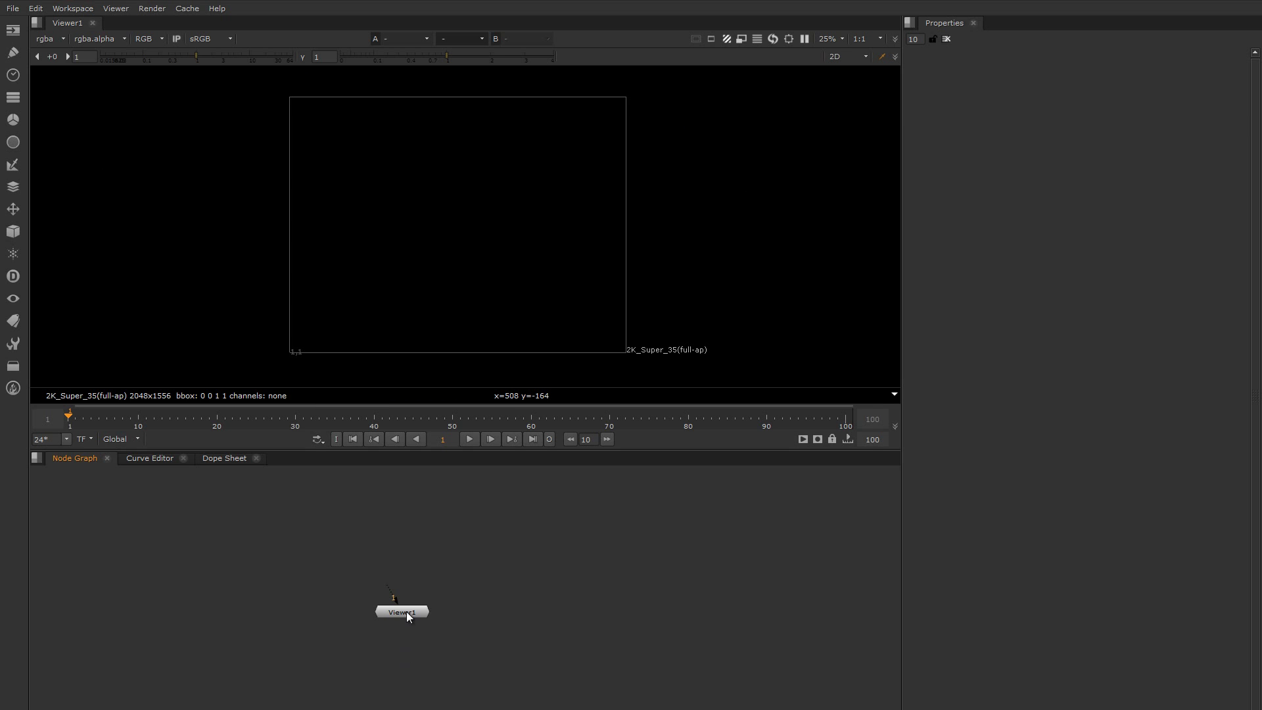
left_click_drag(407, 615, 279, 678)
middle_click_drag(511, 248, 318, 249)
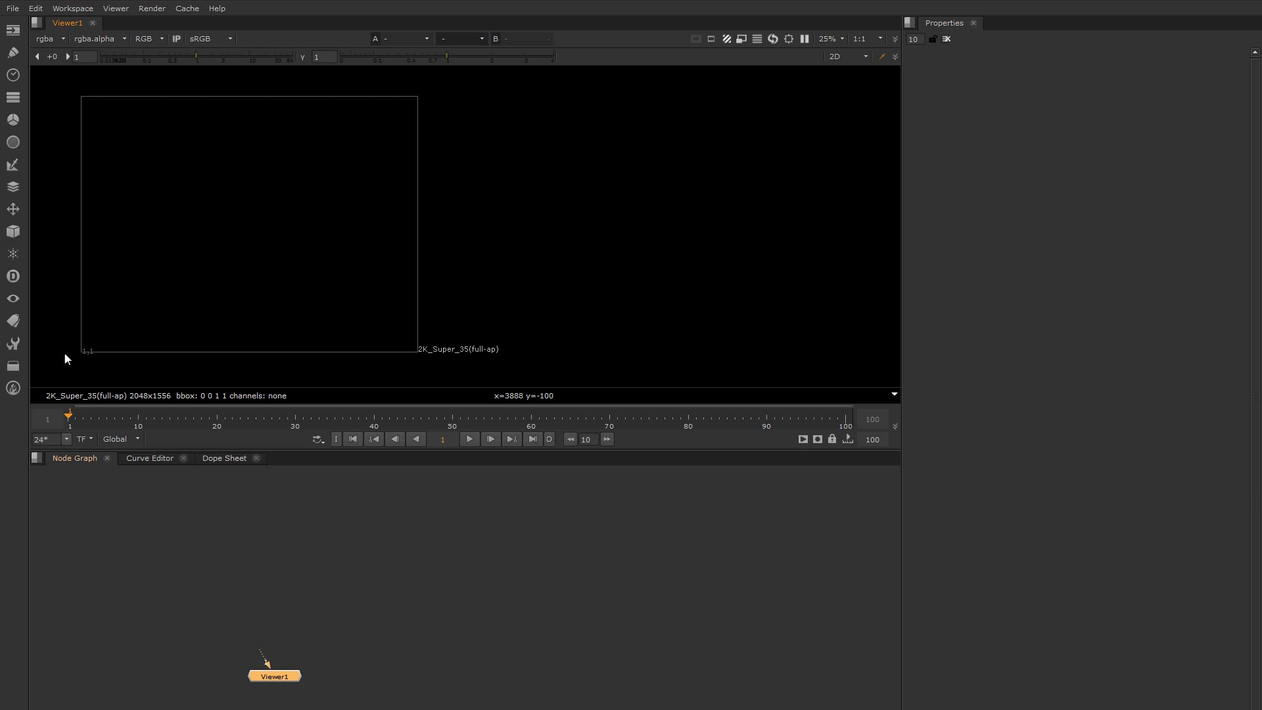
Step: Add a ColorBars node, lower its bar intensity below 0.5, delete it, then enter 10 as max panels
left_click(13, 36)
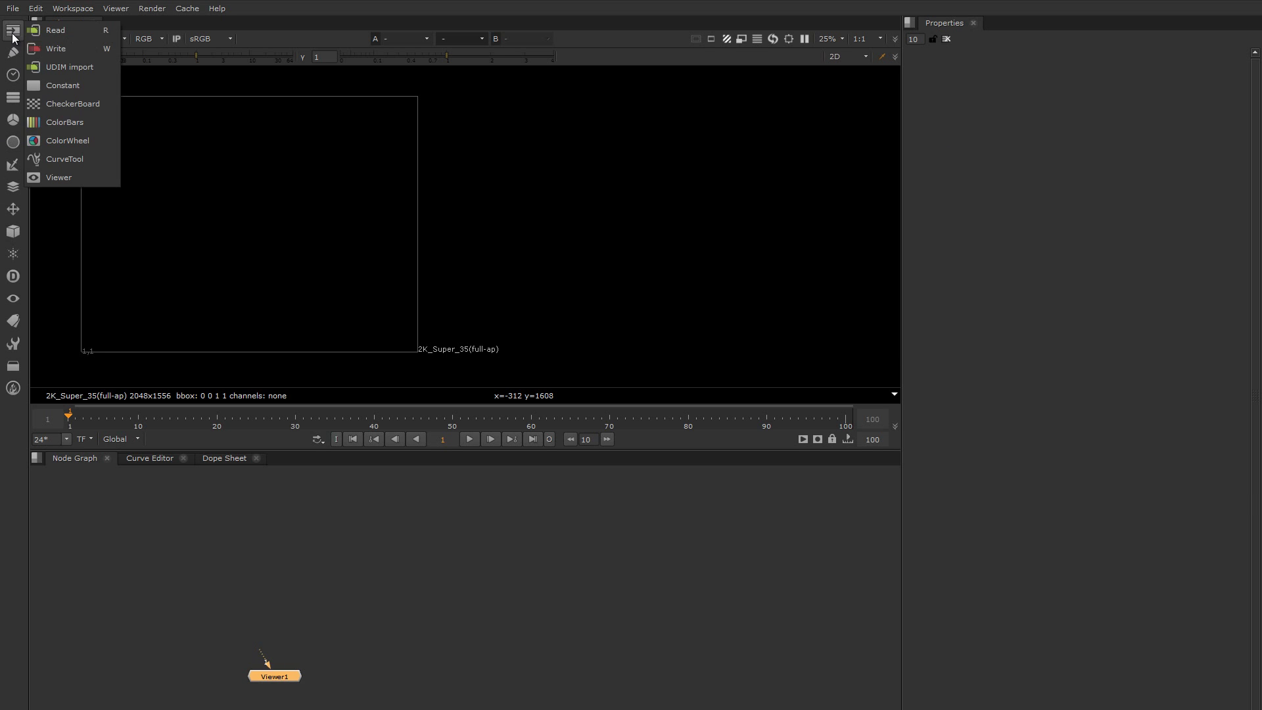
left_click(66, 122)
left_click_drag(290, 676, 343, 584)
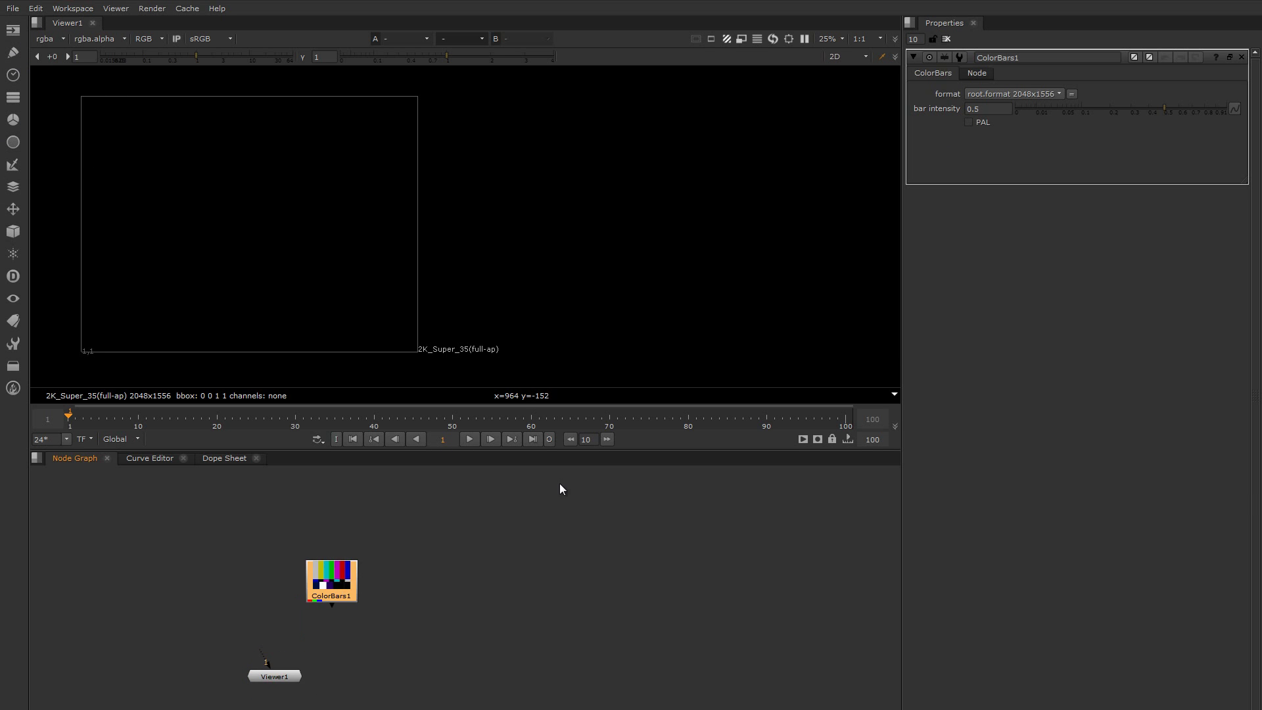
mouse_move(1157, 111)
left_mouse_down()
mouse_move(1107, 112)
mouse_move(1171, 110)
mouse_move(1110, 113)
mouse_move(1135, 110)
left_mouse_up()
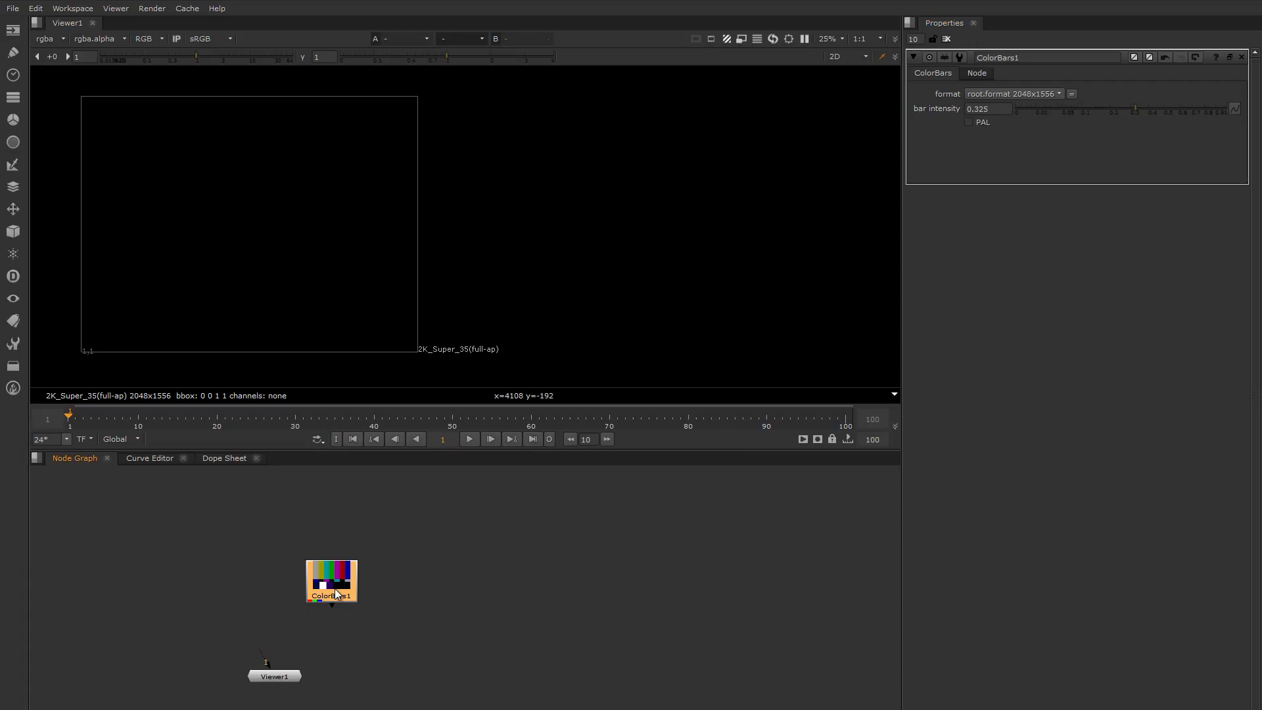
key("Delete")
left_click(914, 39)
type("10")
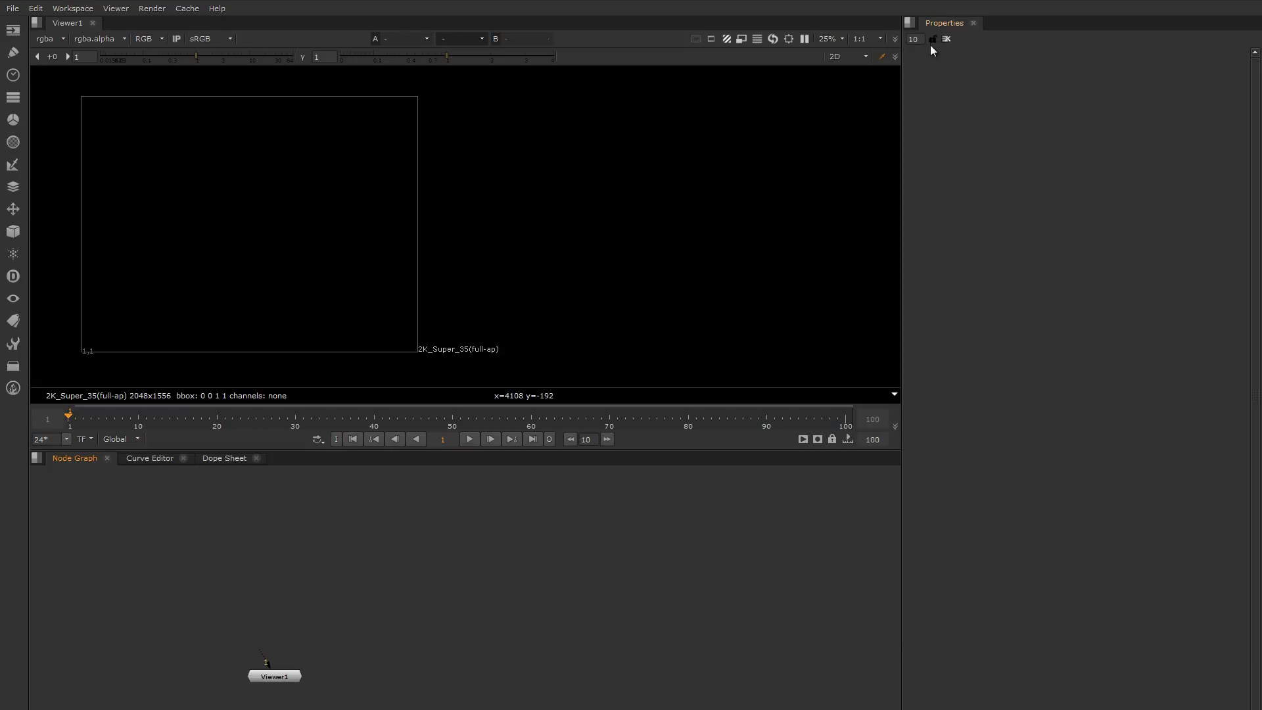
Step: Replace the Properties bin maximum panels value 10 with 2
double_click(921, 40)
left_click(921, 41)
left_click(919, 41)
double_click(920, 41)
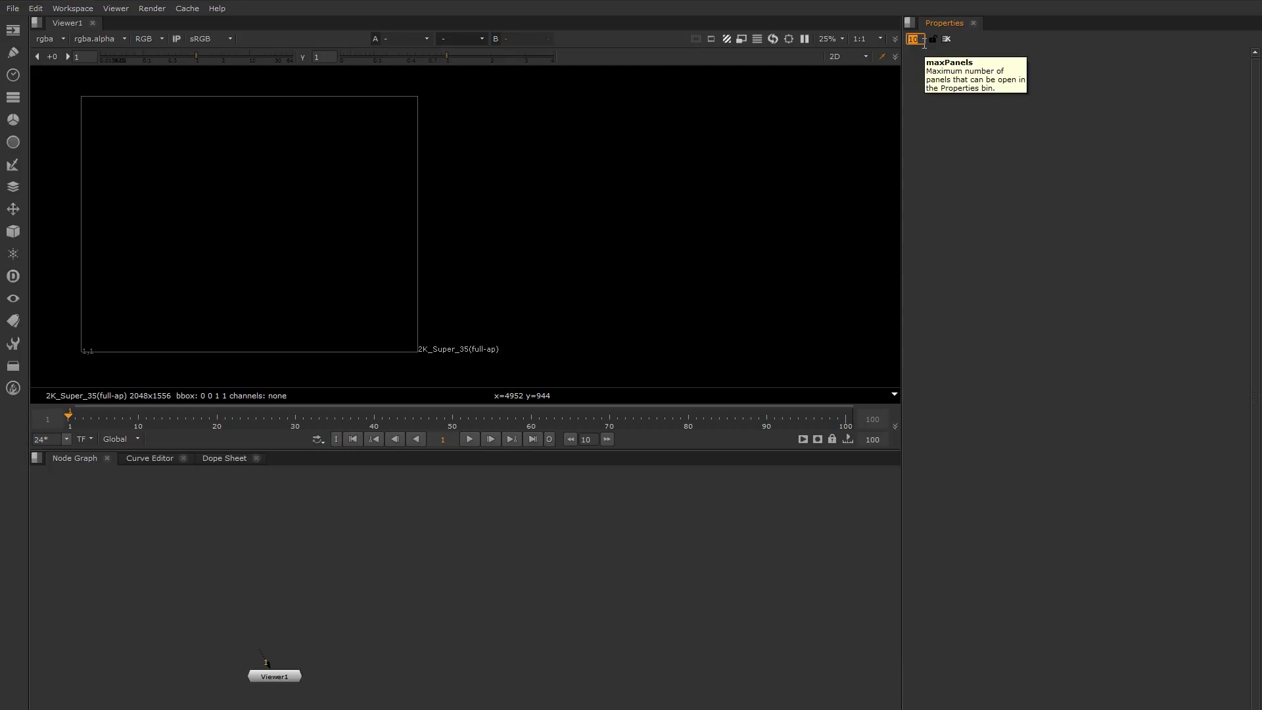
type("2")
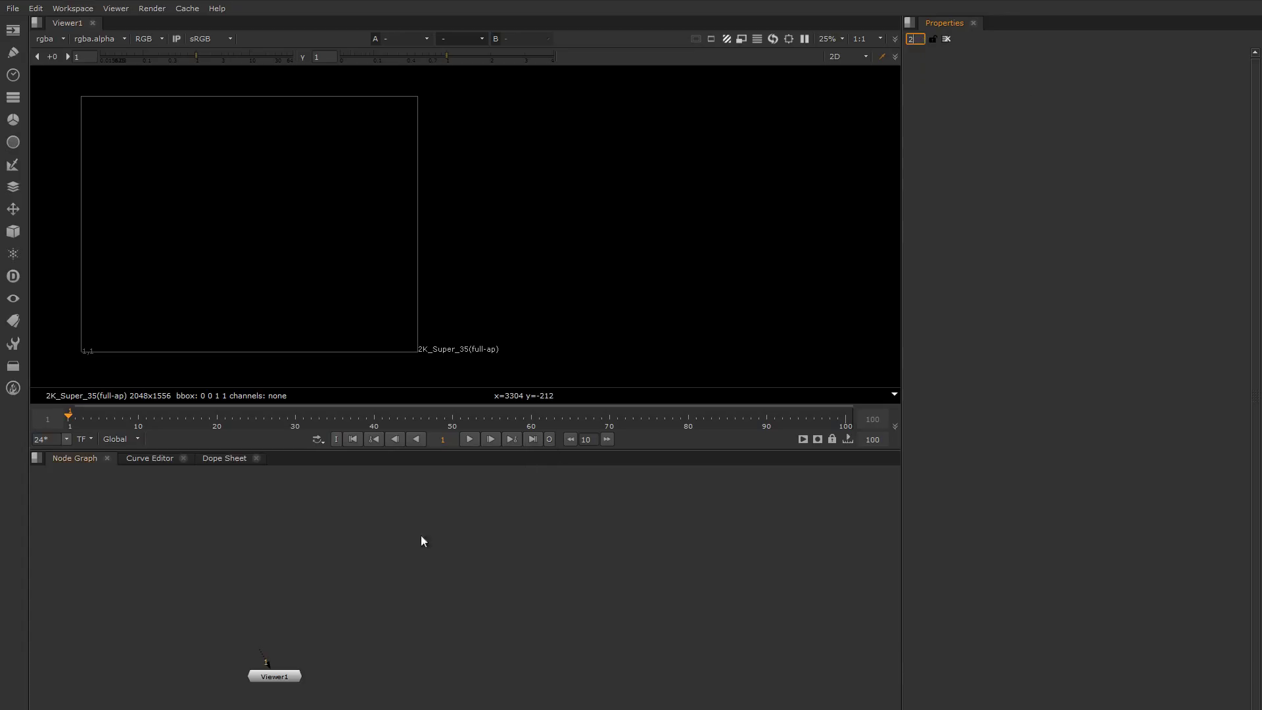
Step: Add a ColorBars node through the Tab node search
key("Tab")
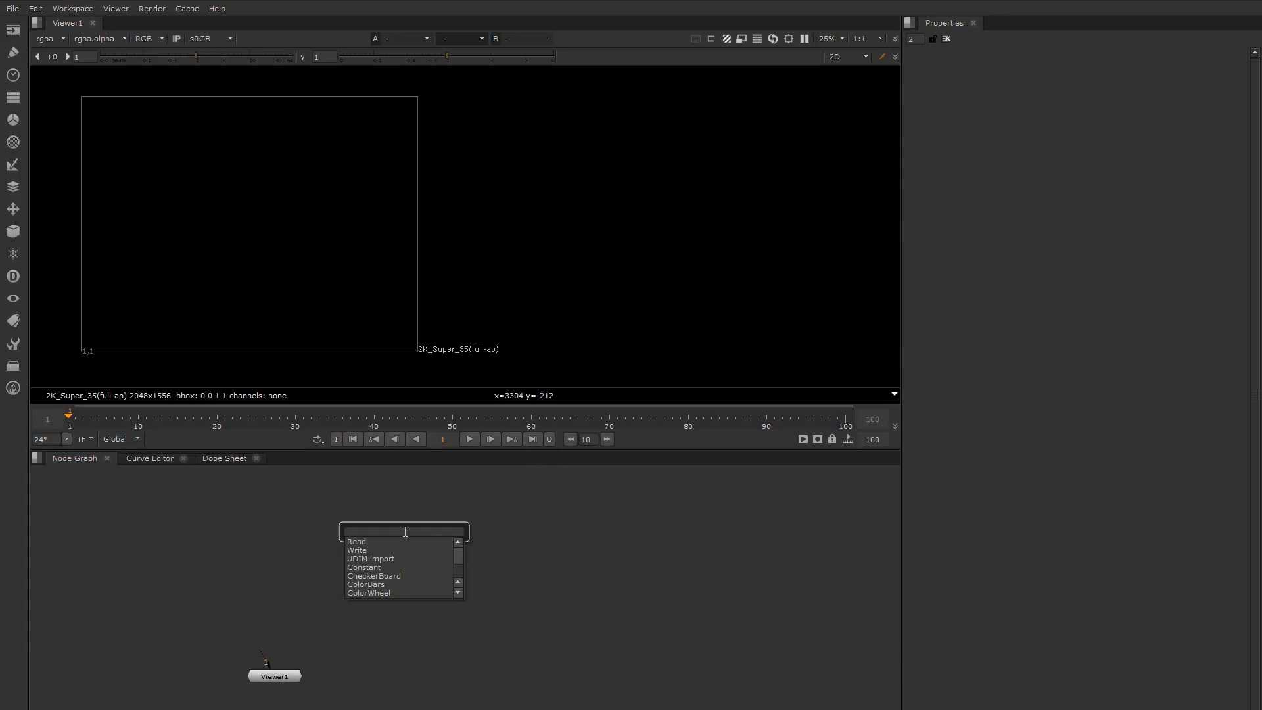
type("color")
key("Return")
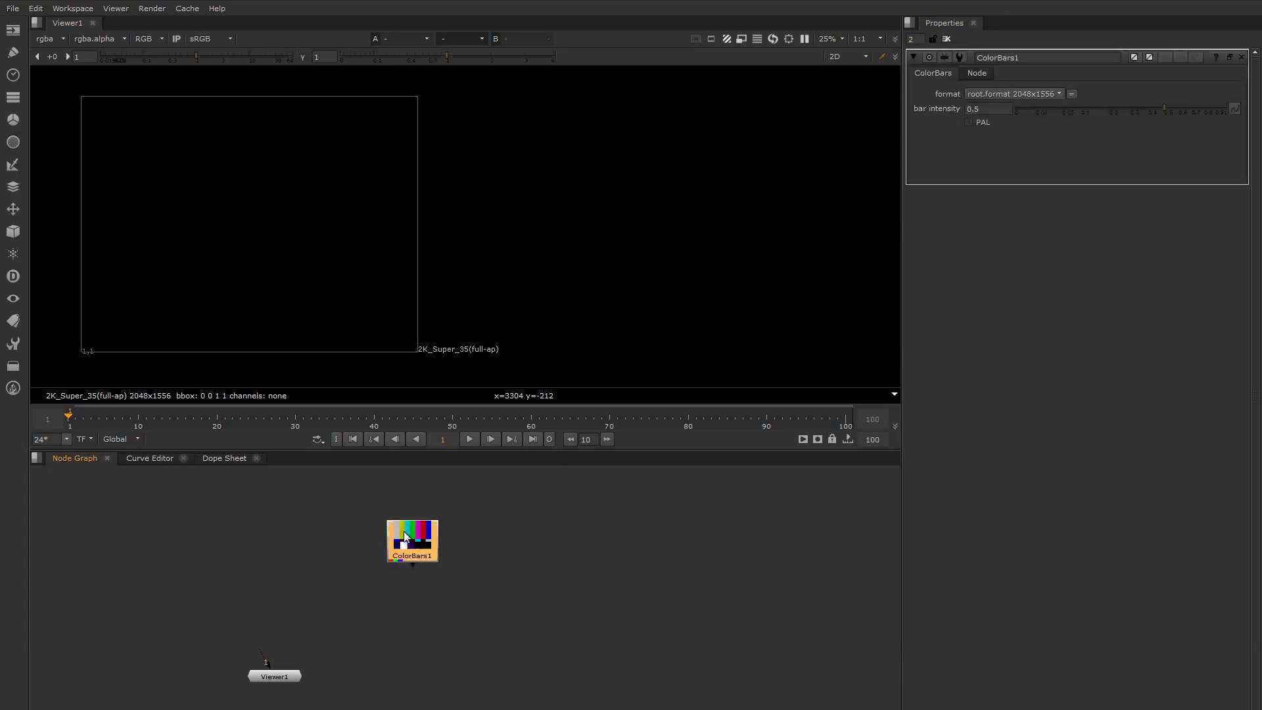
left_click(536, 549)
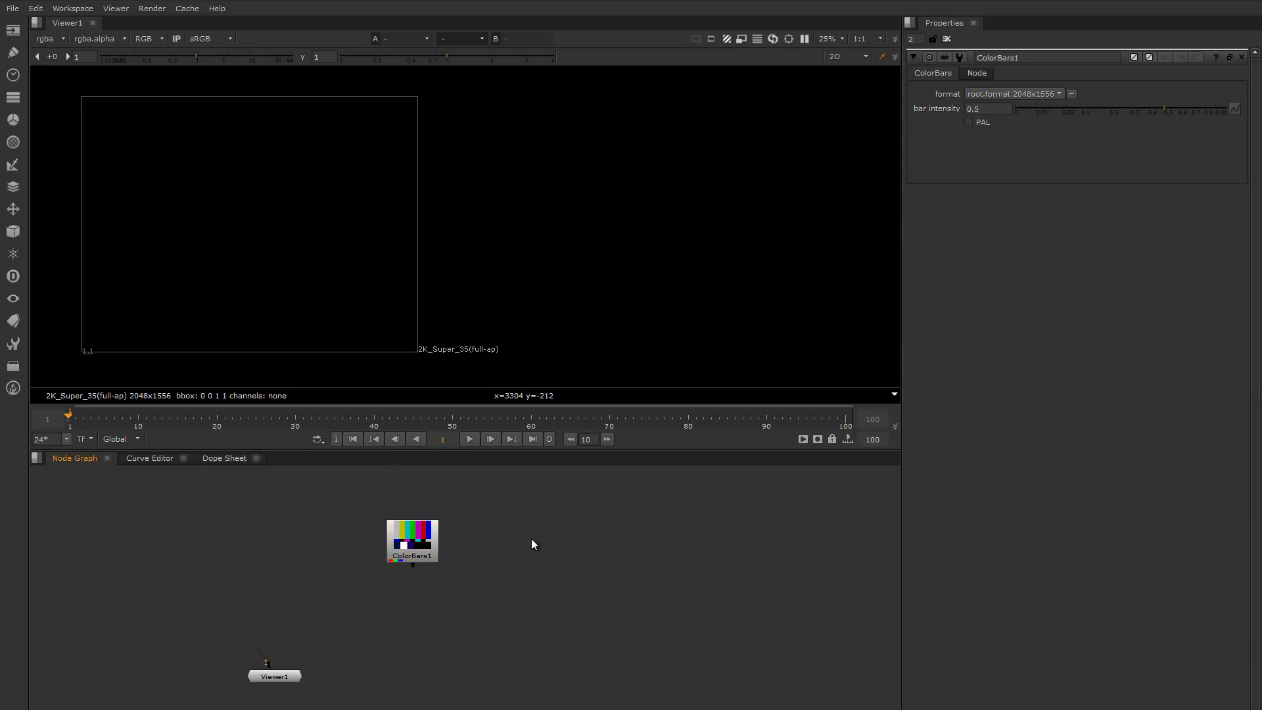
Step: Add a CheckerBoard node by search and a Grade node, then reload CheckerBoard1's properties
key("Tab")
type("ch")
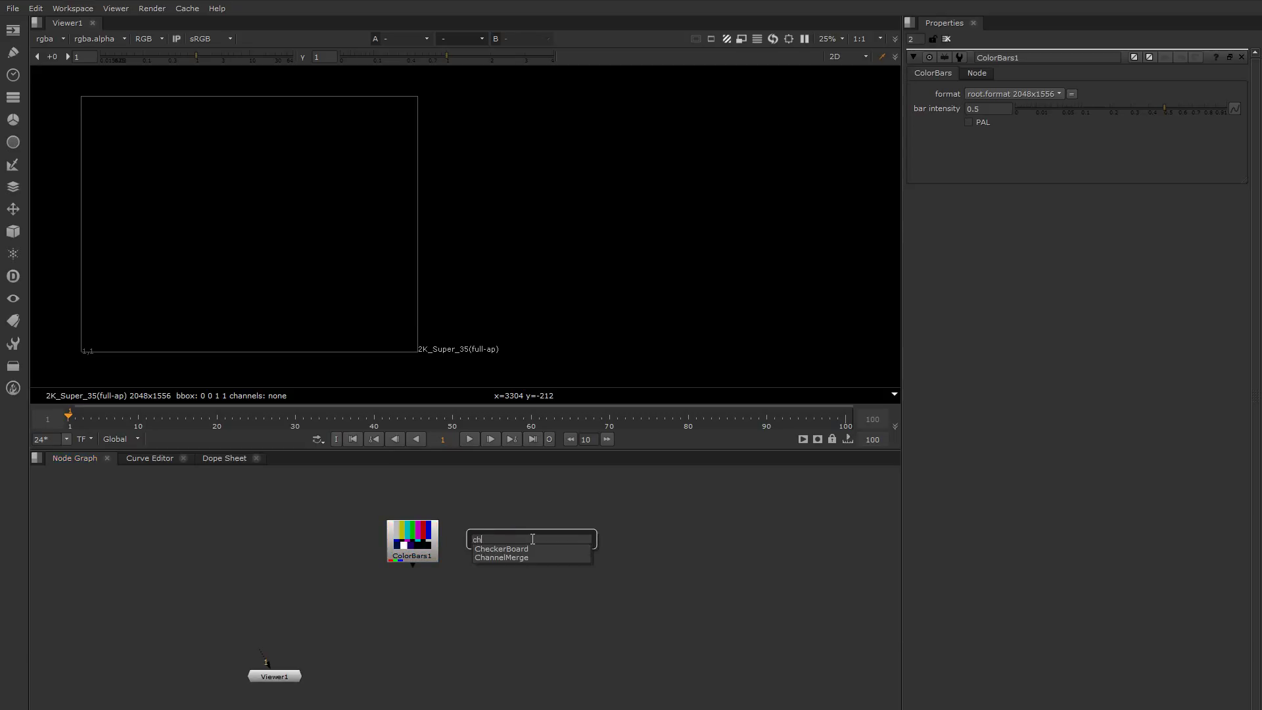
left_click(533, 549)
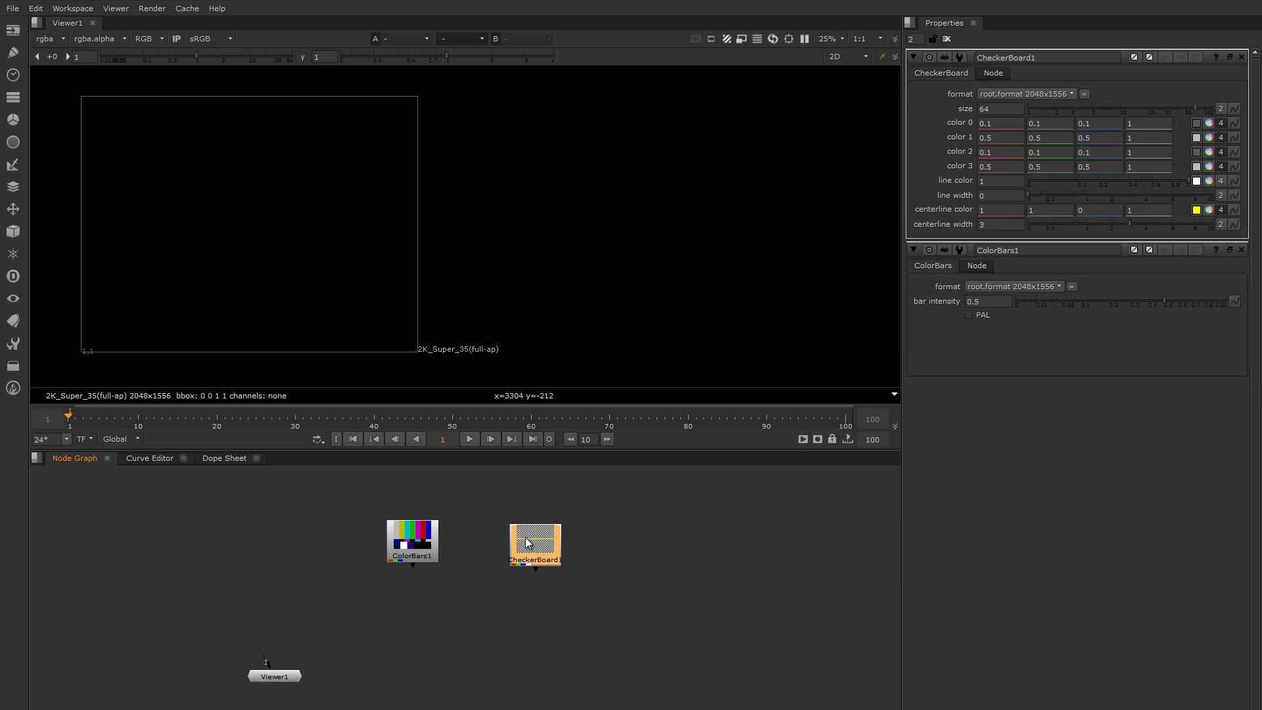
left_click_drag(509, 539, 490, 546)
left_click(585, 543)
key("g")
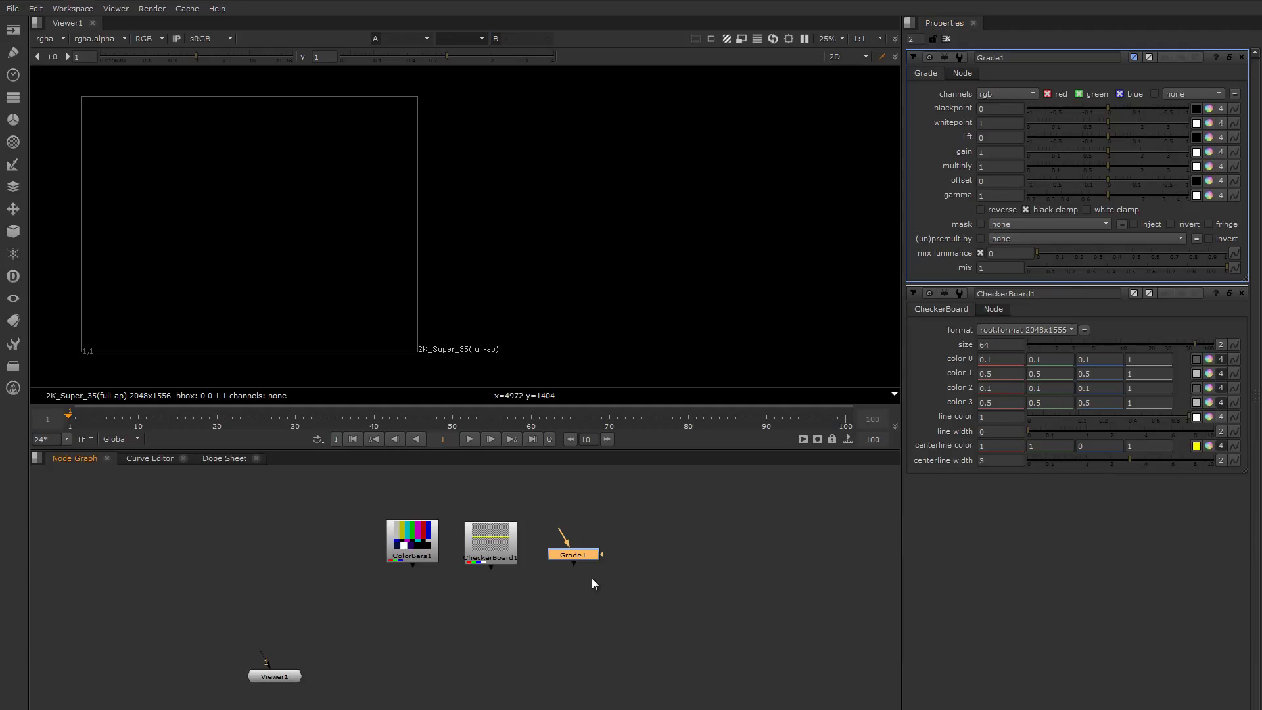
double_click(488, 547)
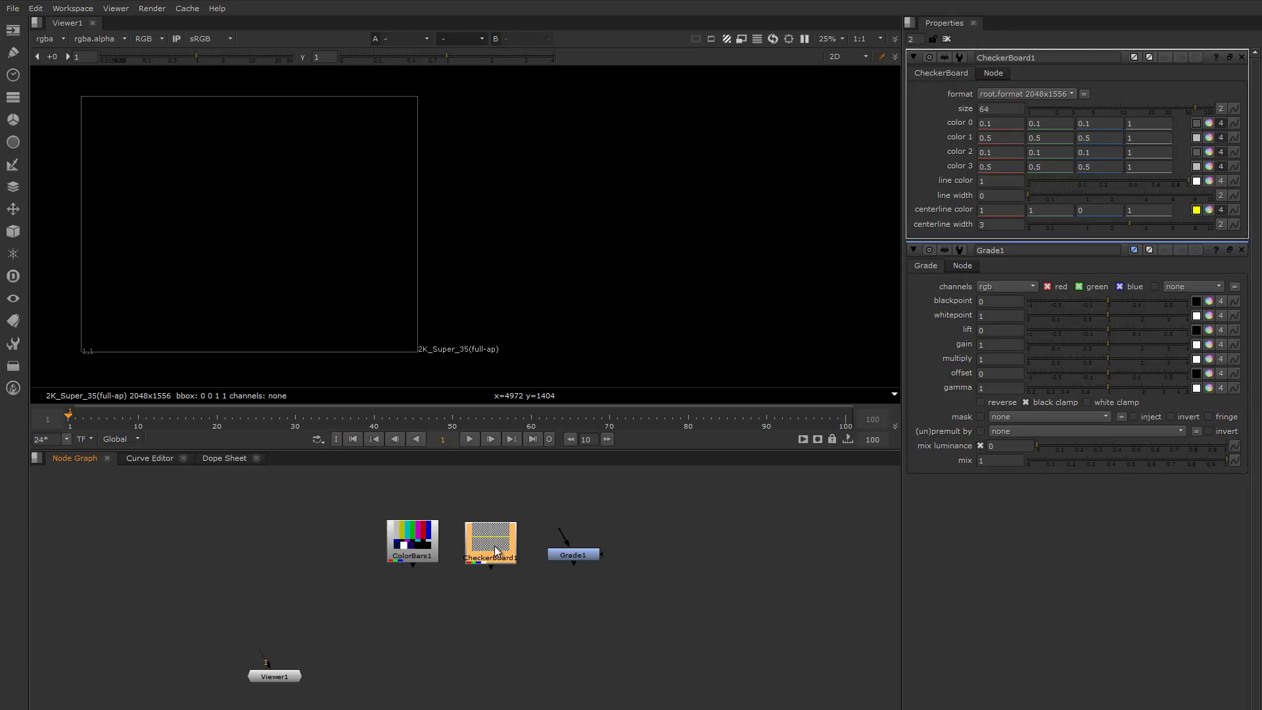
Step: Add an unconnected Transform node and reposition its floating properties window
left_click(934, 43)
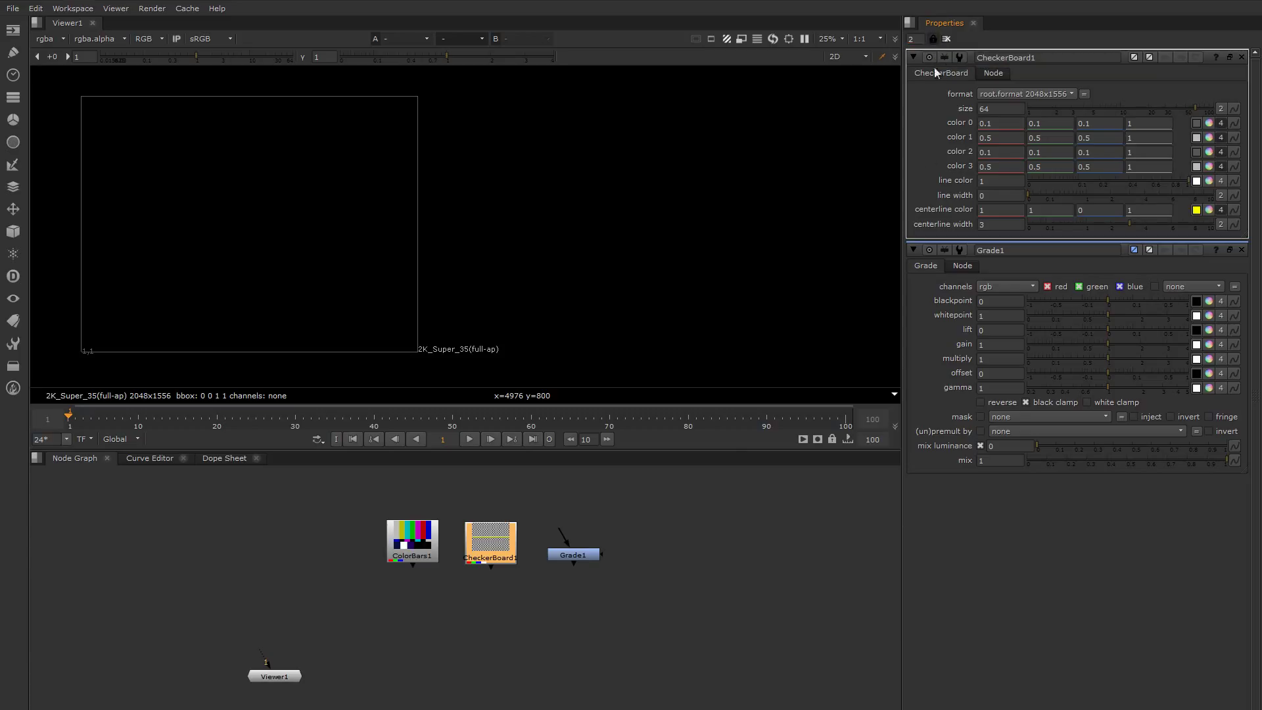
left_click(686, 544)
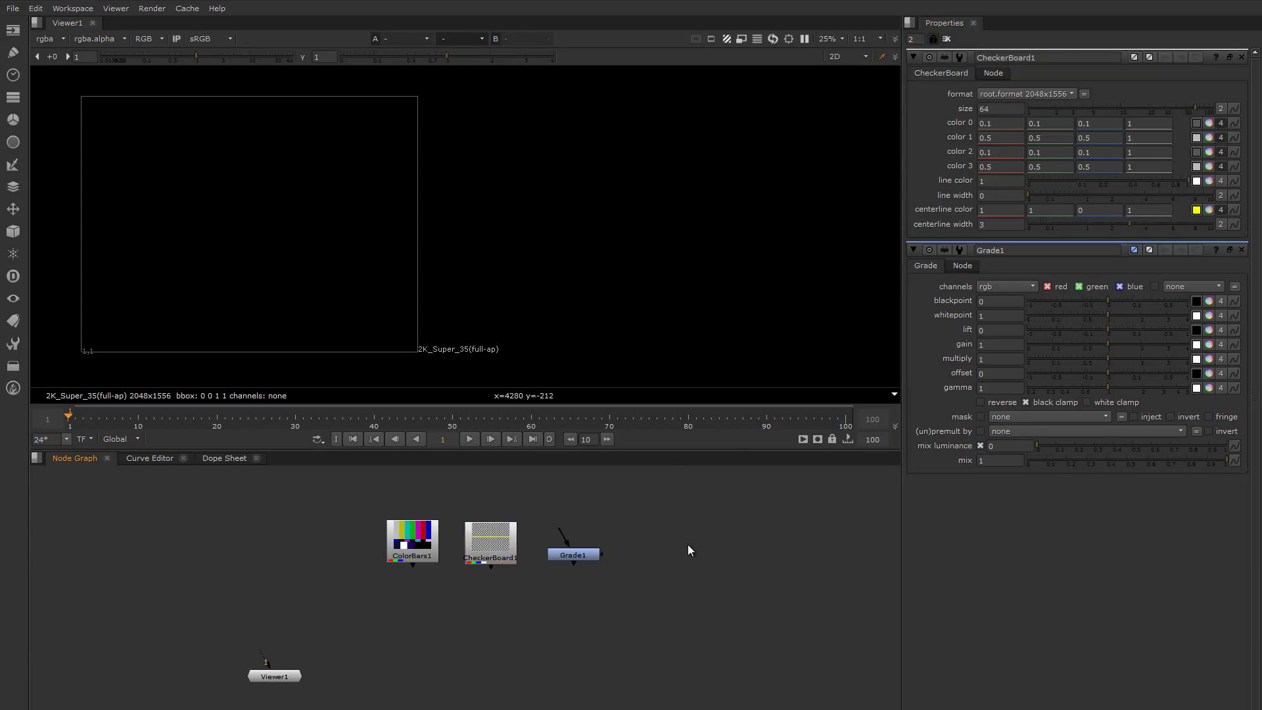
key("t")
left_click_drag(553, 475, 722, 124)
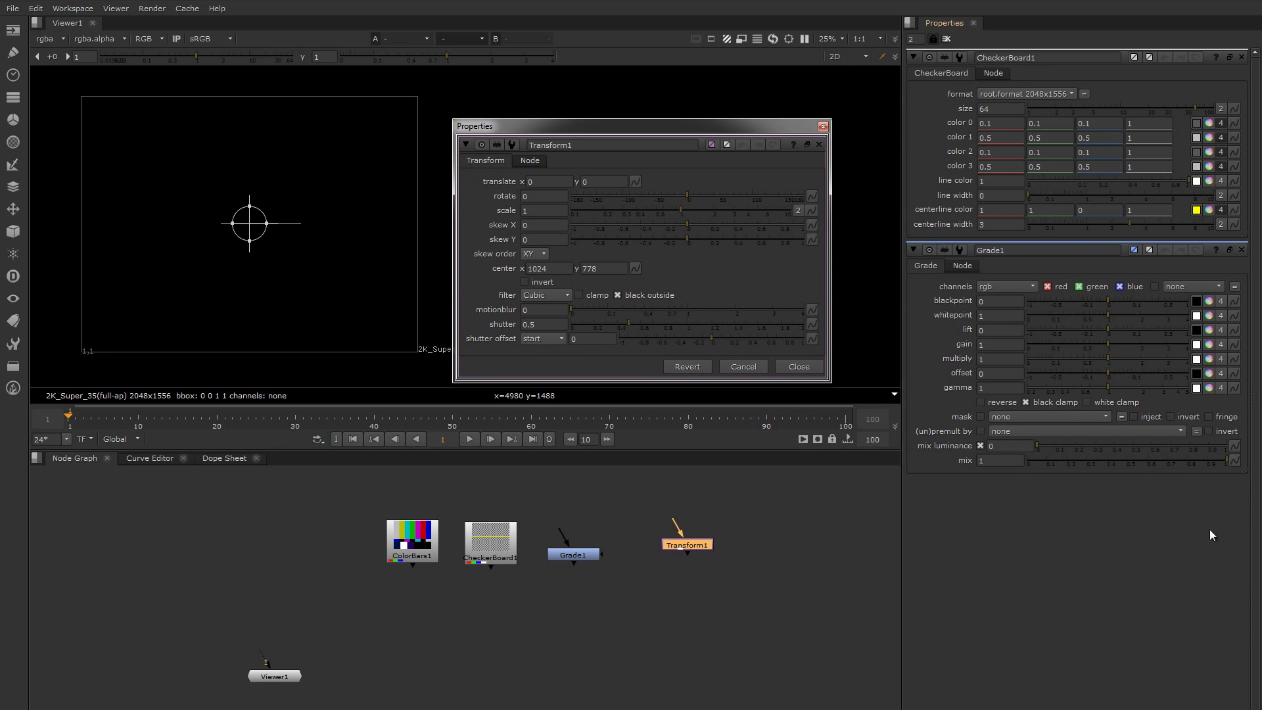
left_click_drag(705, 128, 531, 116)
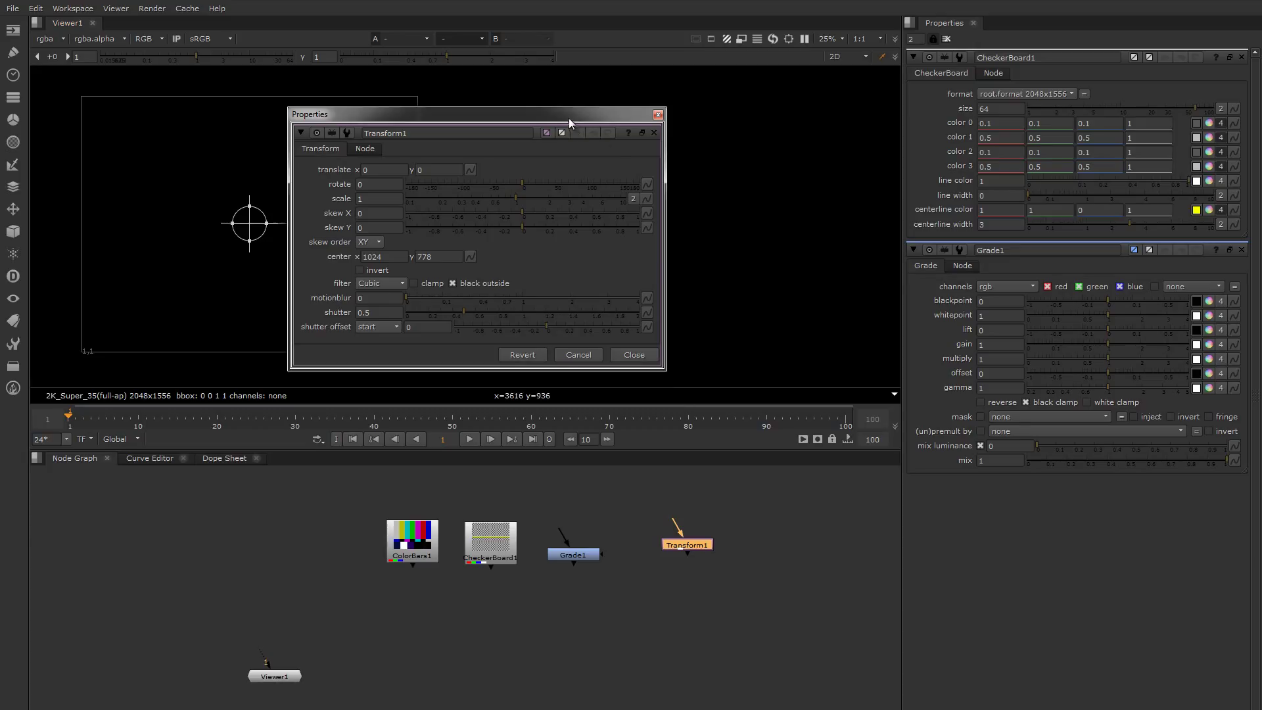
left_click_drag(568, 128, 727, 180)
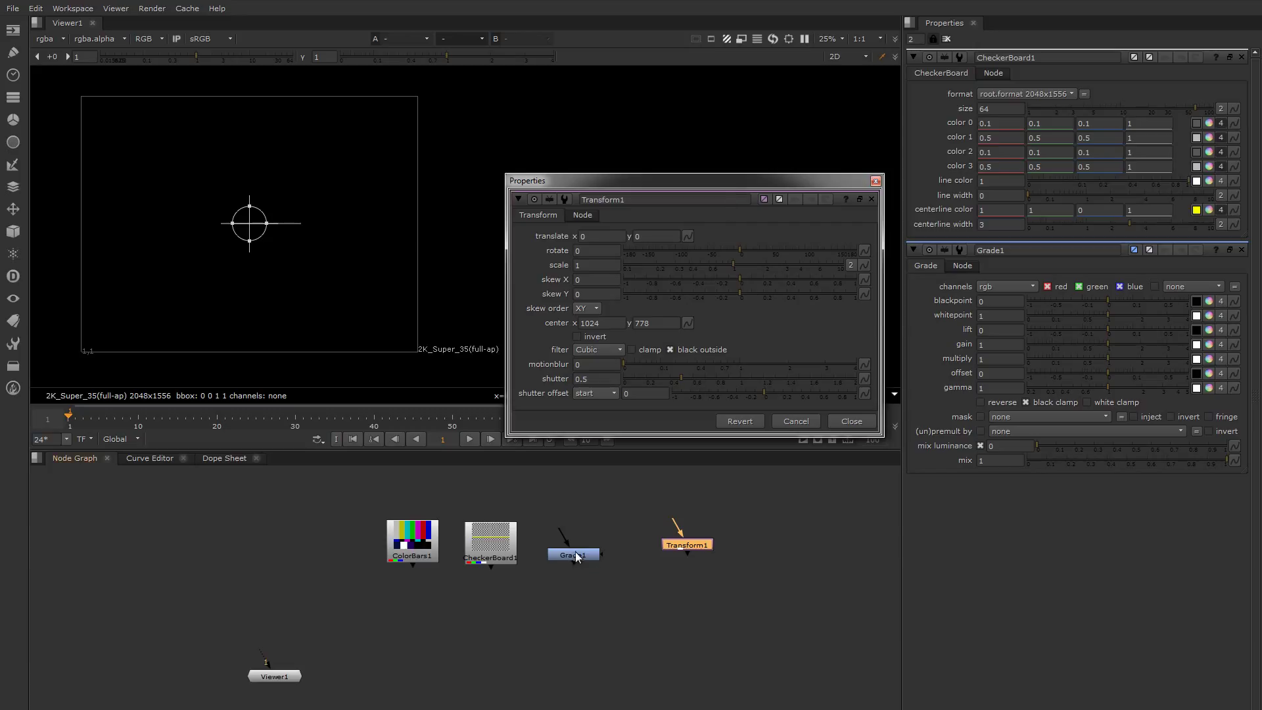
Step: Open ColorBars1's floating properties, then close both the Transform1 and ColorBars1 windows
double_click(409, 546)
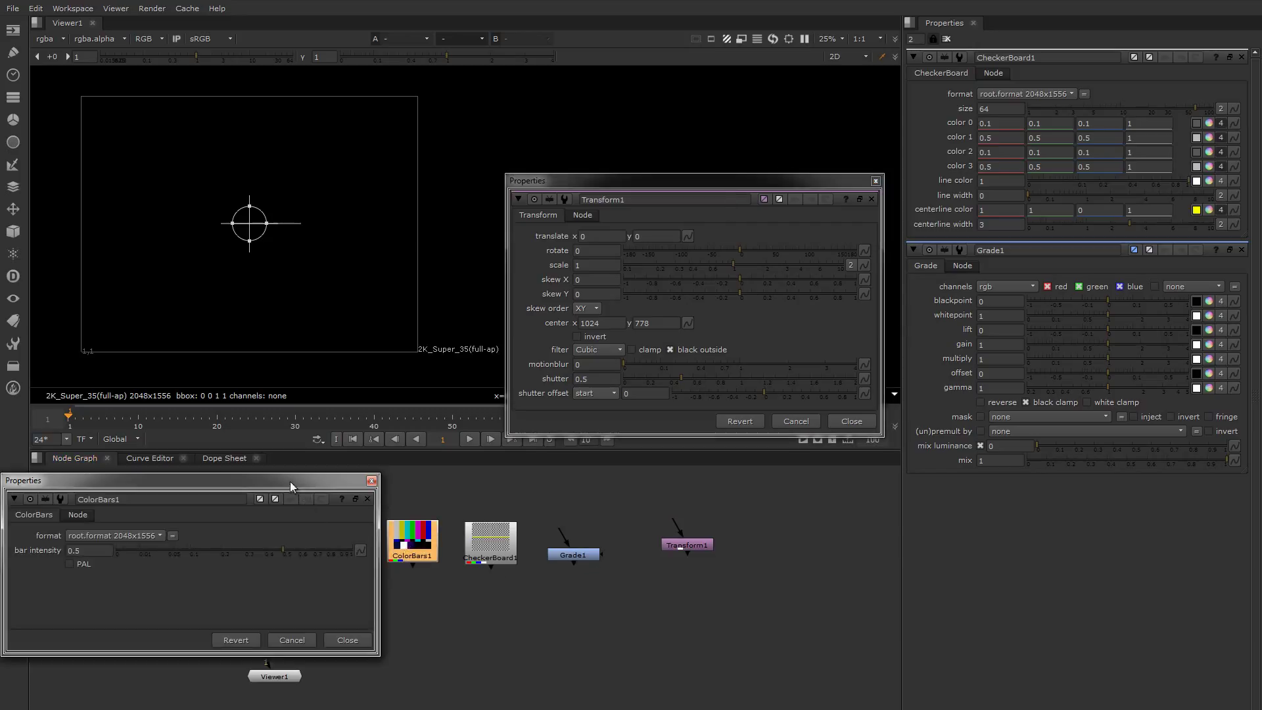
left_click_drag(291, 486, 761, 569)
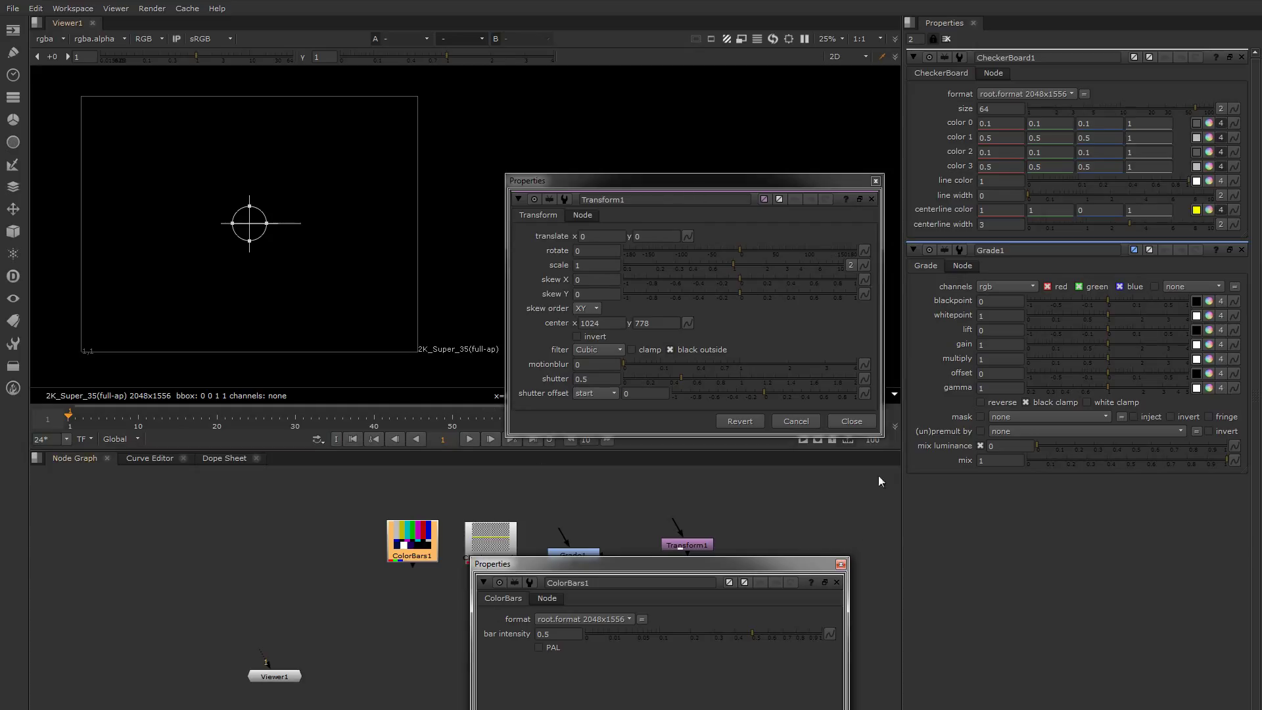
left_click_drag(727, 181, 729, 137)
left_click(878, 140)
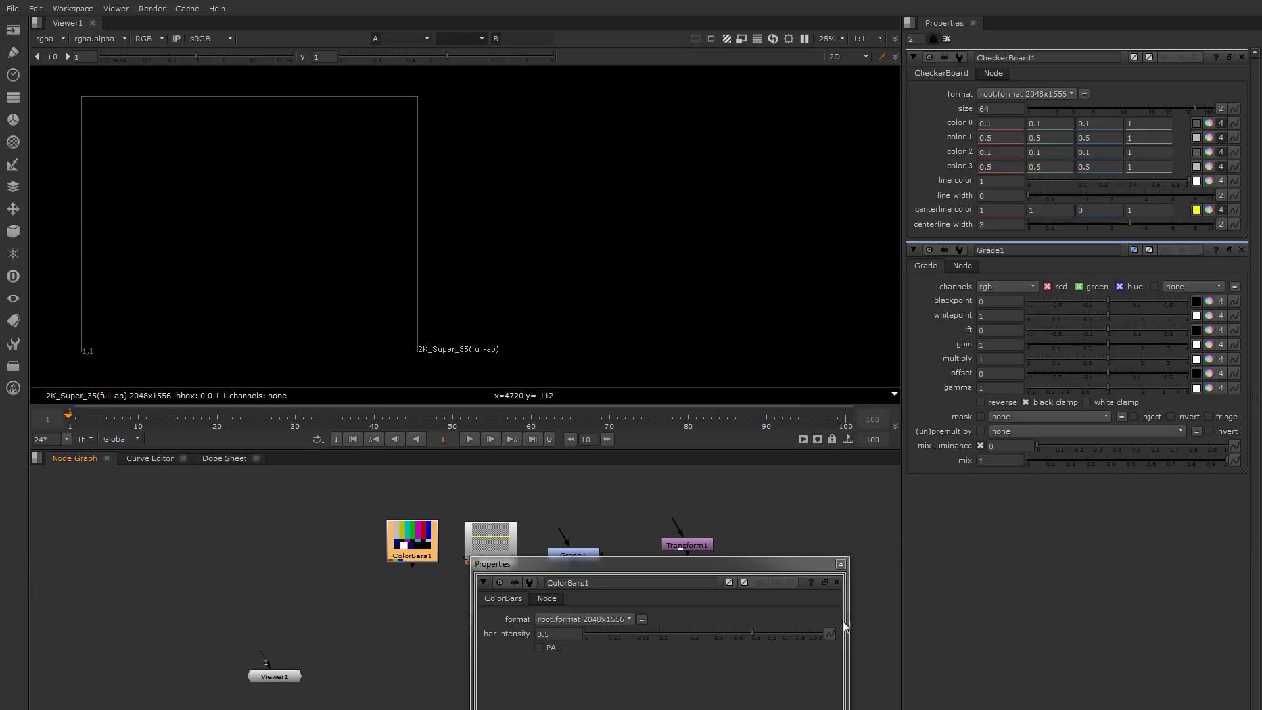
left_click(841, 564)
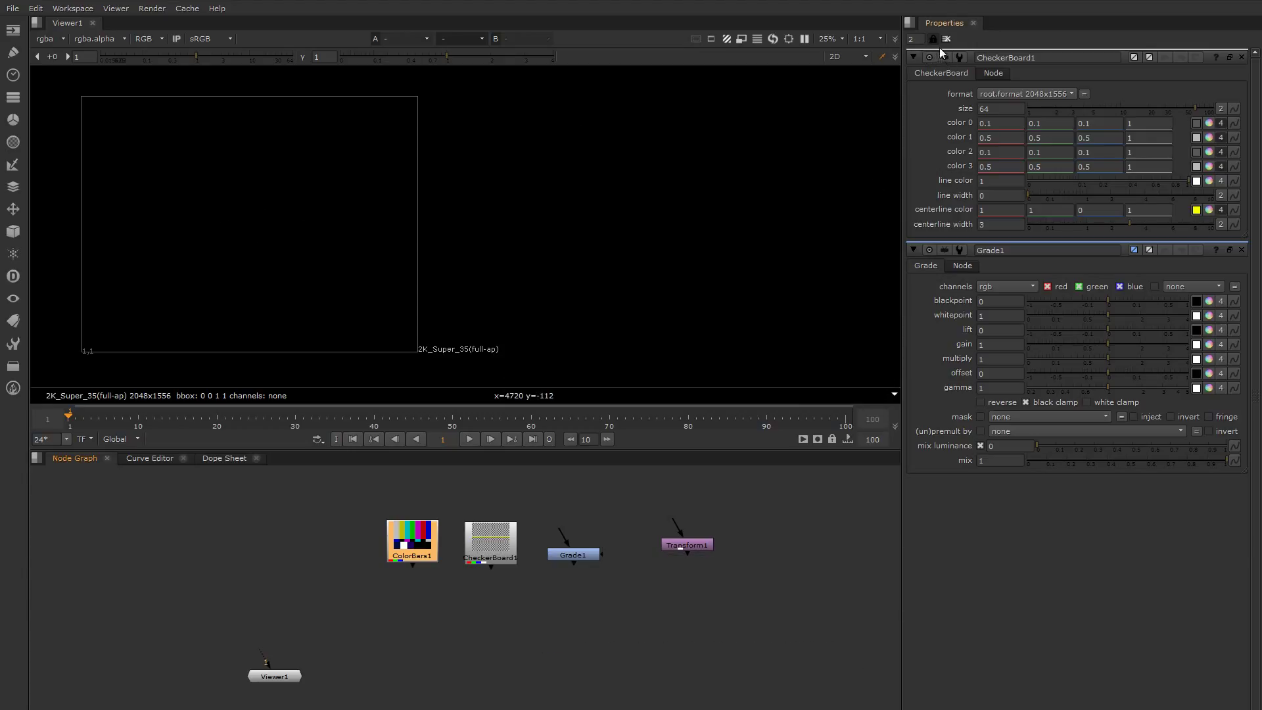
Step: Clear the Properties bin, then load the Transform1, Grade1 and ColorBars1 panels
left_click(934, 40)
left_click(948, 41)
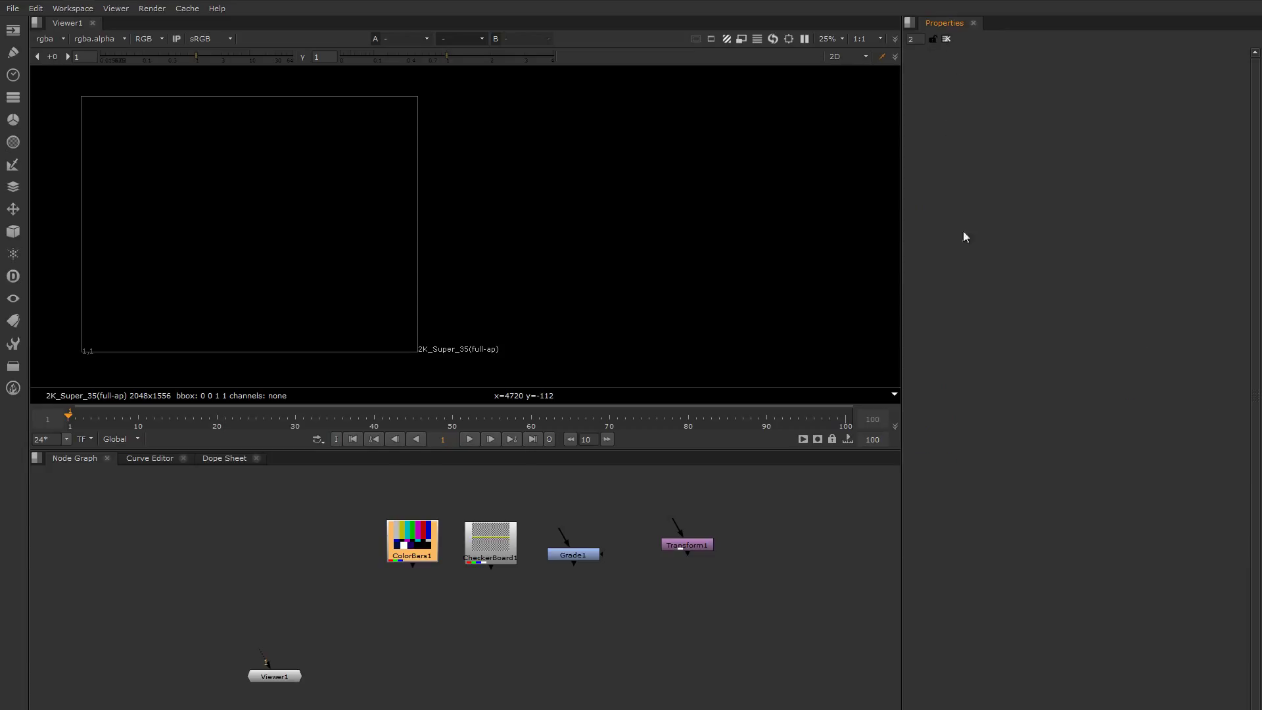
double_click(680, 543)
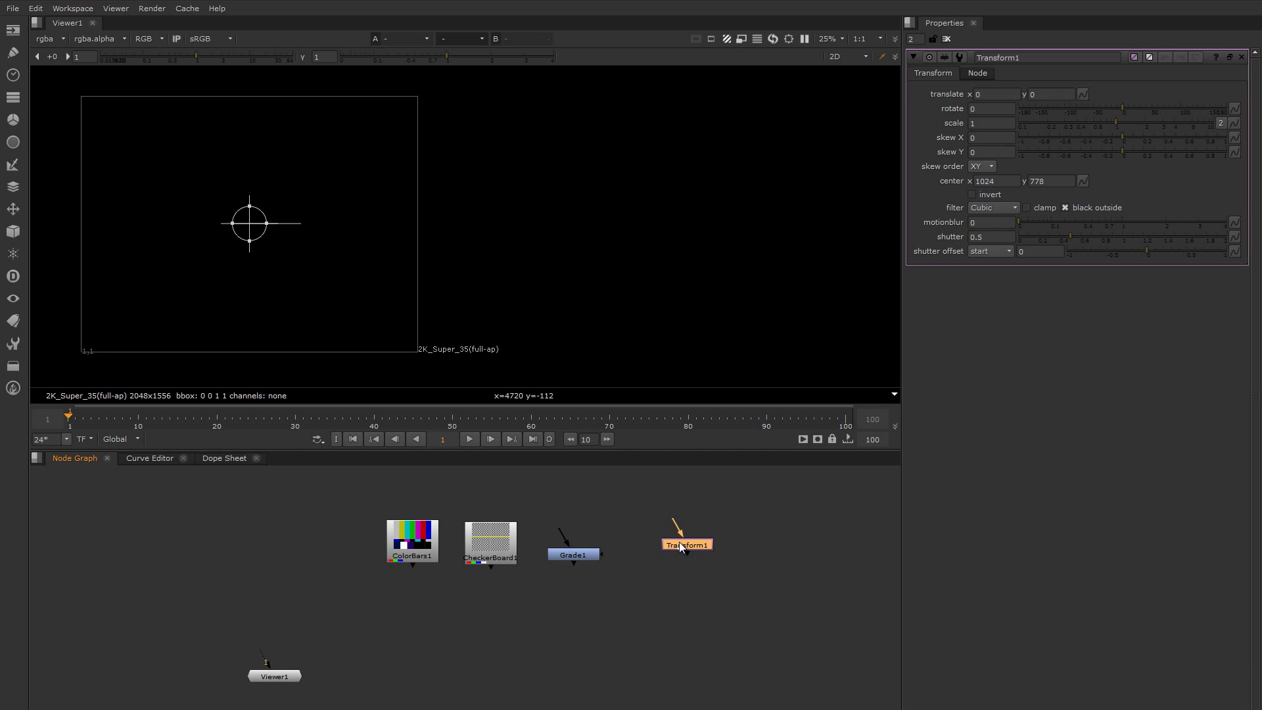
double_click(571, 556)
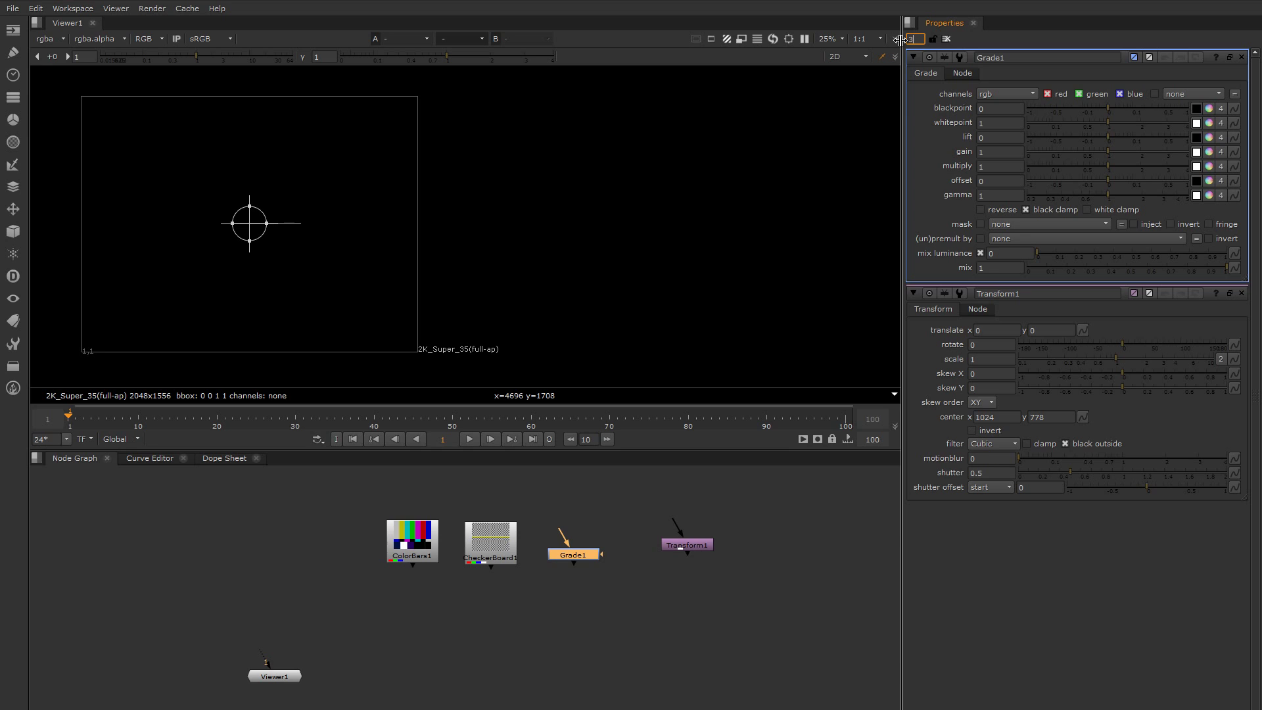
left_click(755, 631)
left_click(424, 551)
double_click(424, 551)
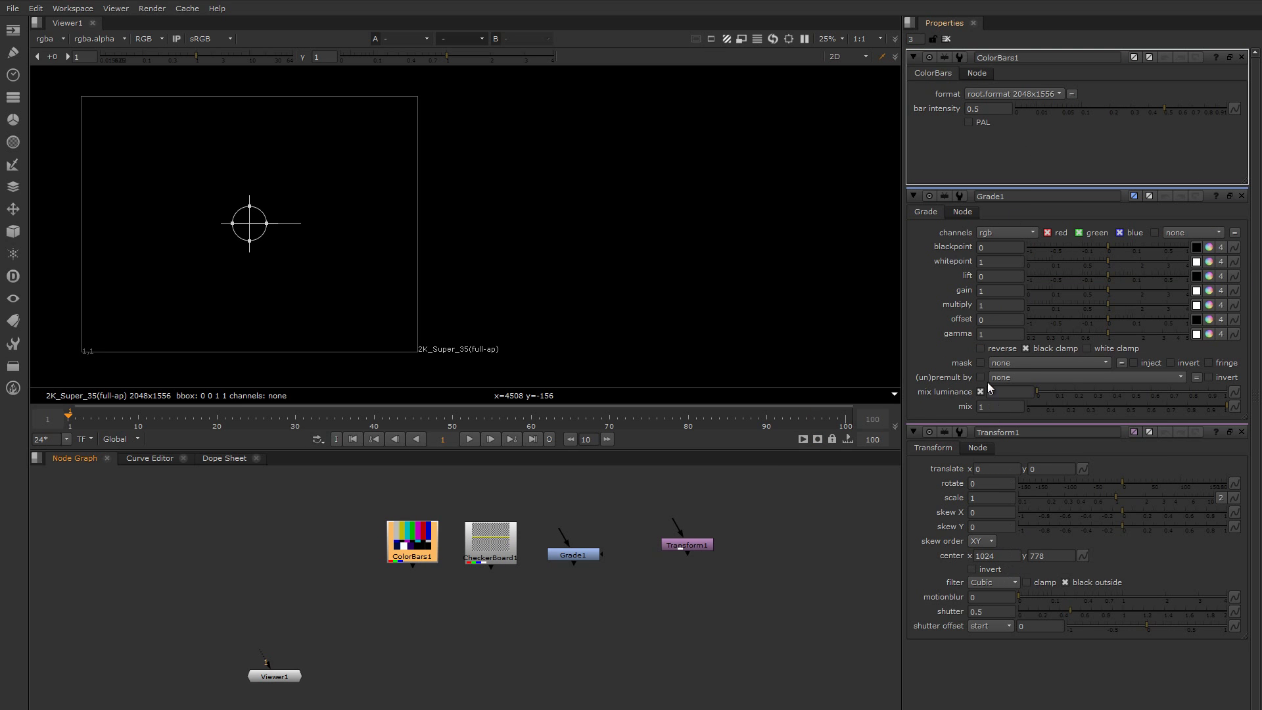
Step: Close Transform1's panel, collapse and re-expand Grade1, then clear all panels
left_click(1242, 432)
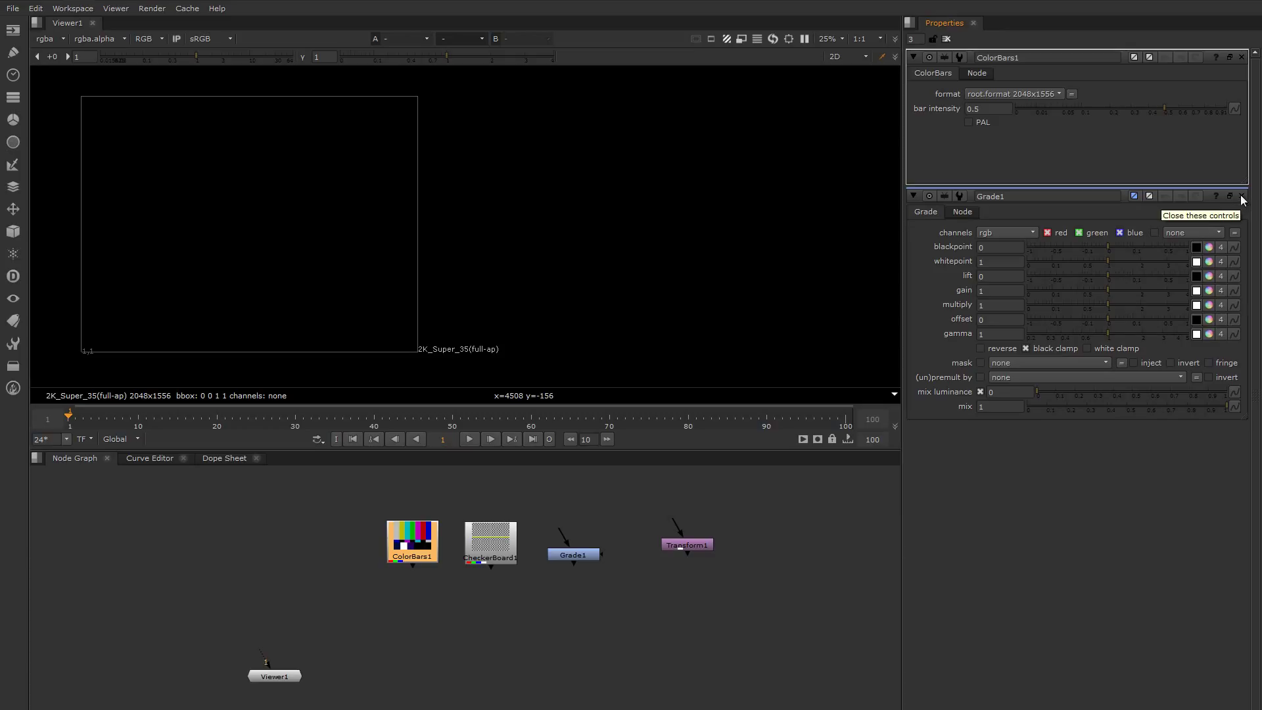
left_click(913, 195)
left_click(913, 195)
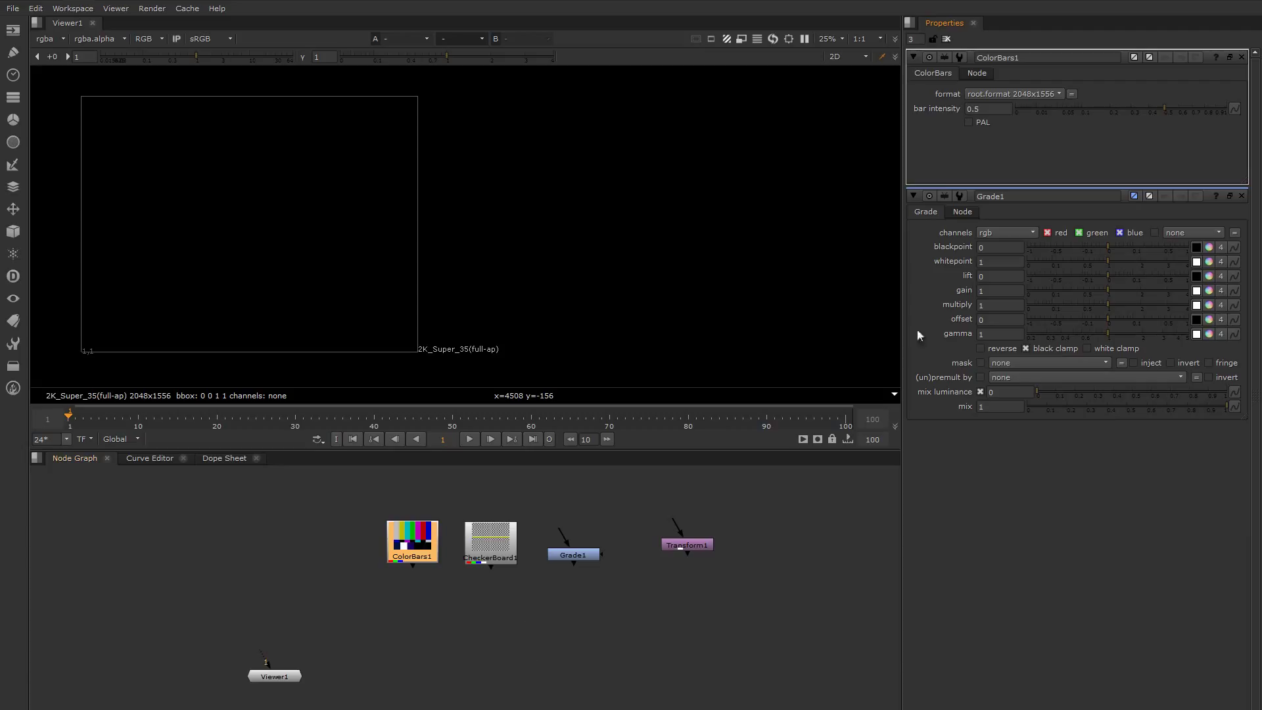
left_click(947, 39)
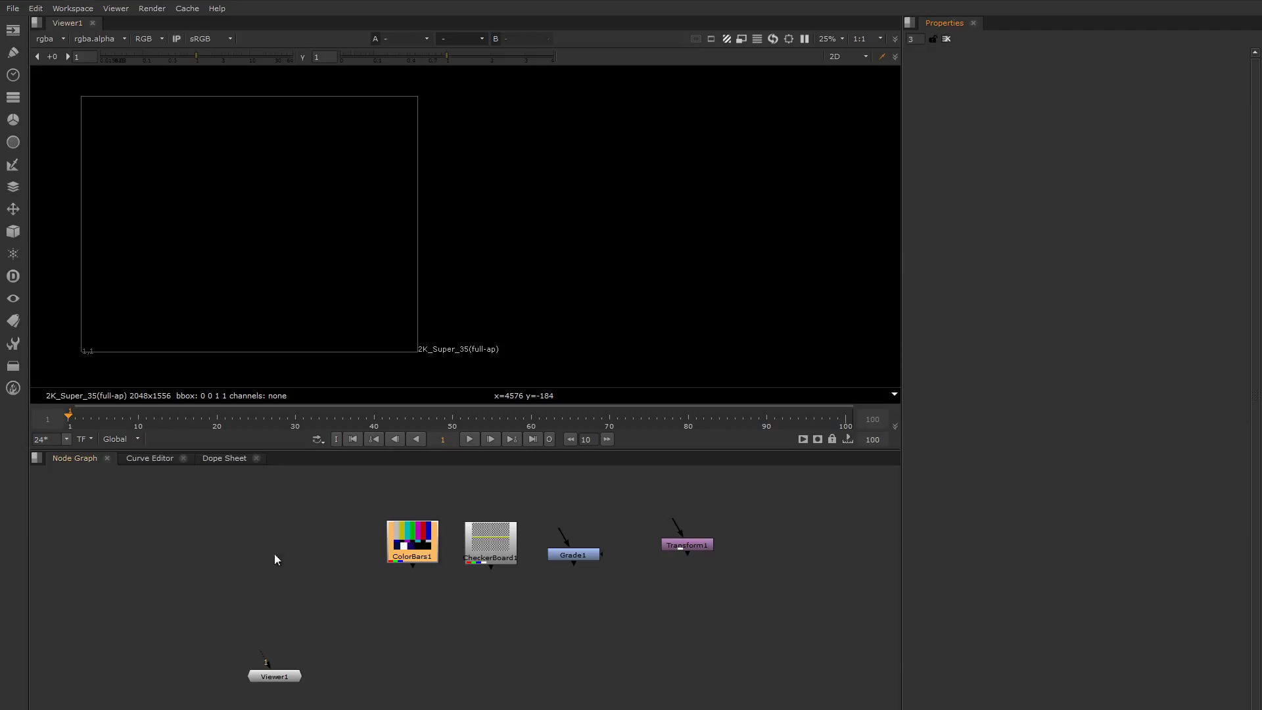
Step: Rearrange ColorBars1, CheckerBoard1, Grade1 and Transform1, then marquee-select and delete all four
left_click_drag(296, 487, 771, 597)
left_click_drag(403, 553, 347, 542)
mouse_move(435, 544)
left_mouse_down()
mouse_move(412, 537)
mouse_move(420, 528)
left_mouse_up()
left_click(500, 541)
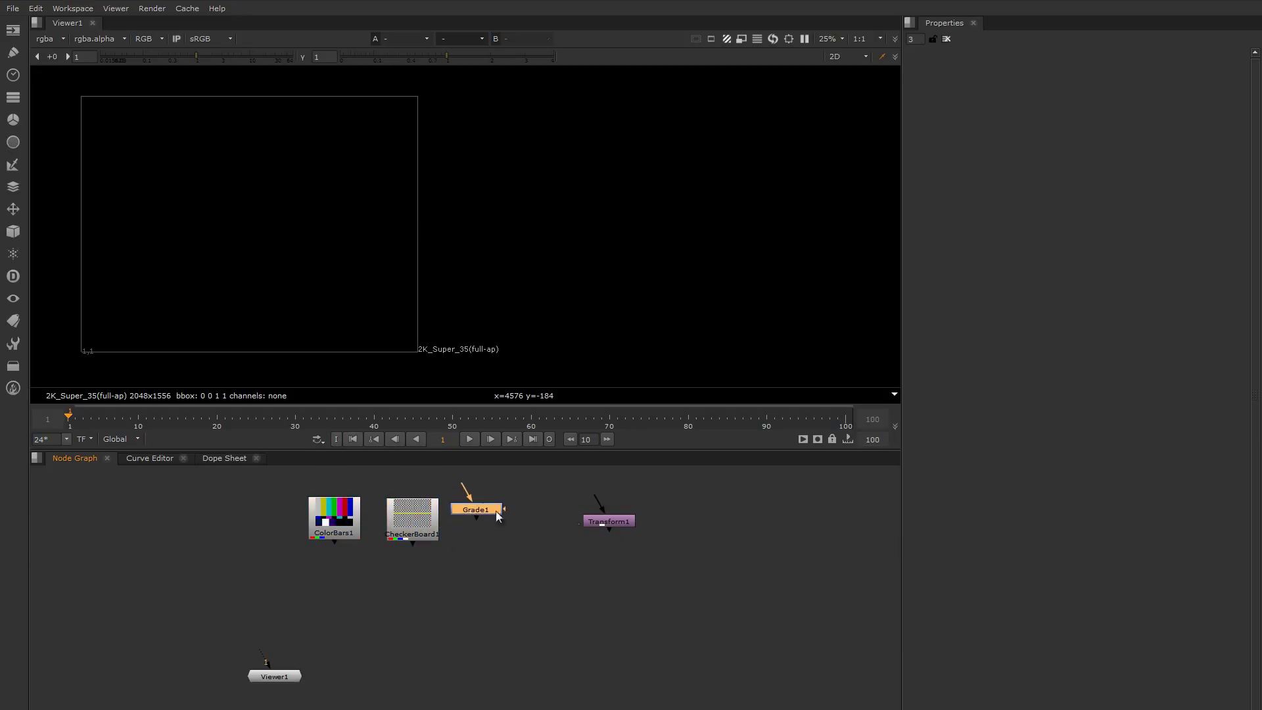
left_click_drag(609, 521, 495, 507)
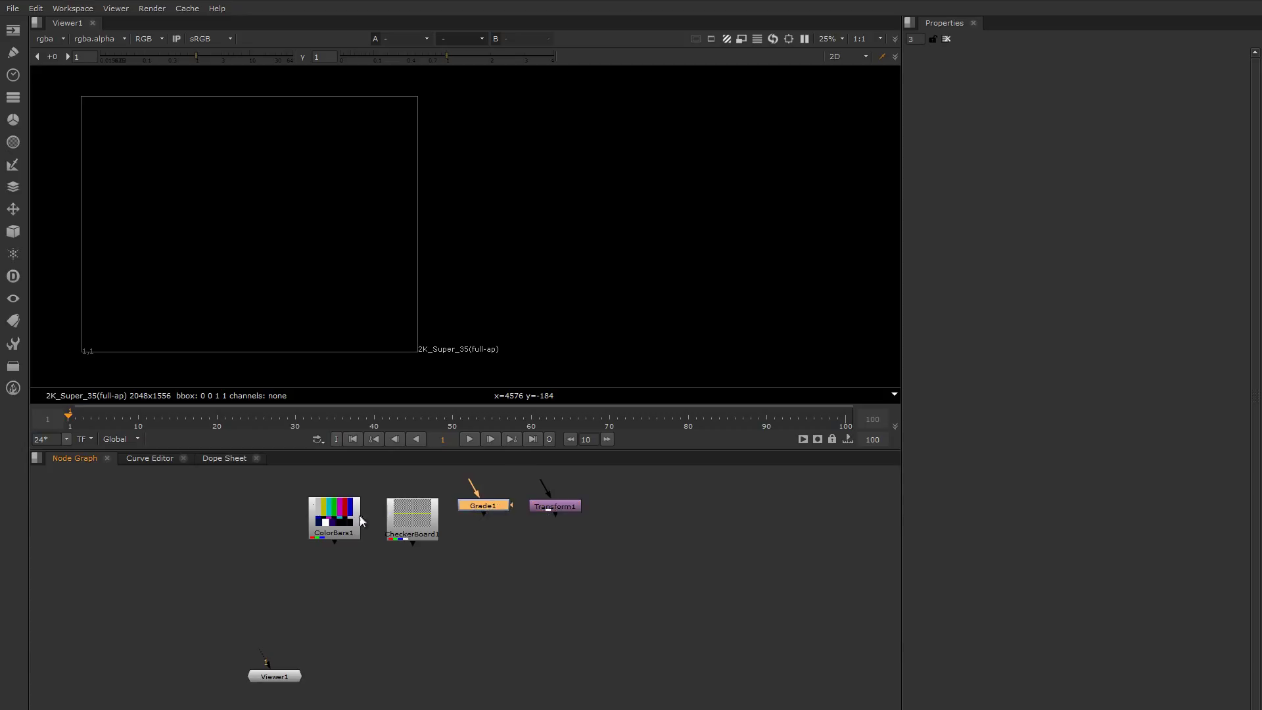
left_click_drag(209, 467, 662, 570)
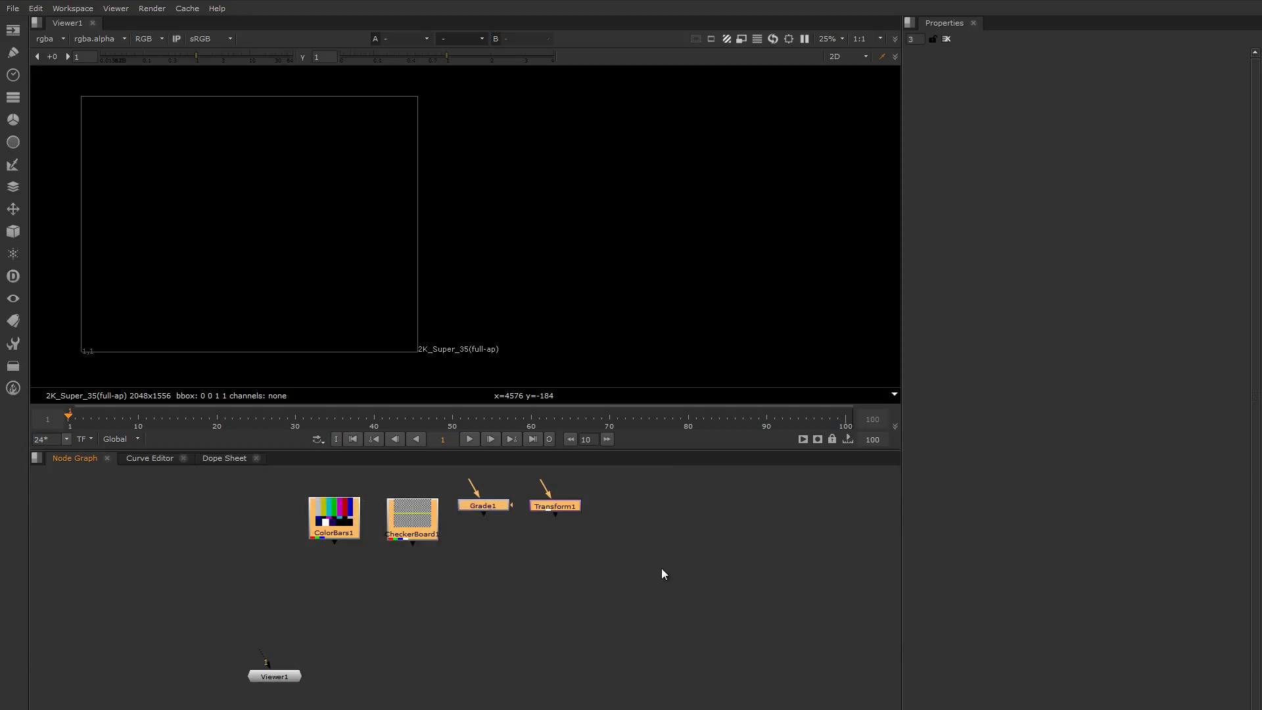
key("Delete")
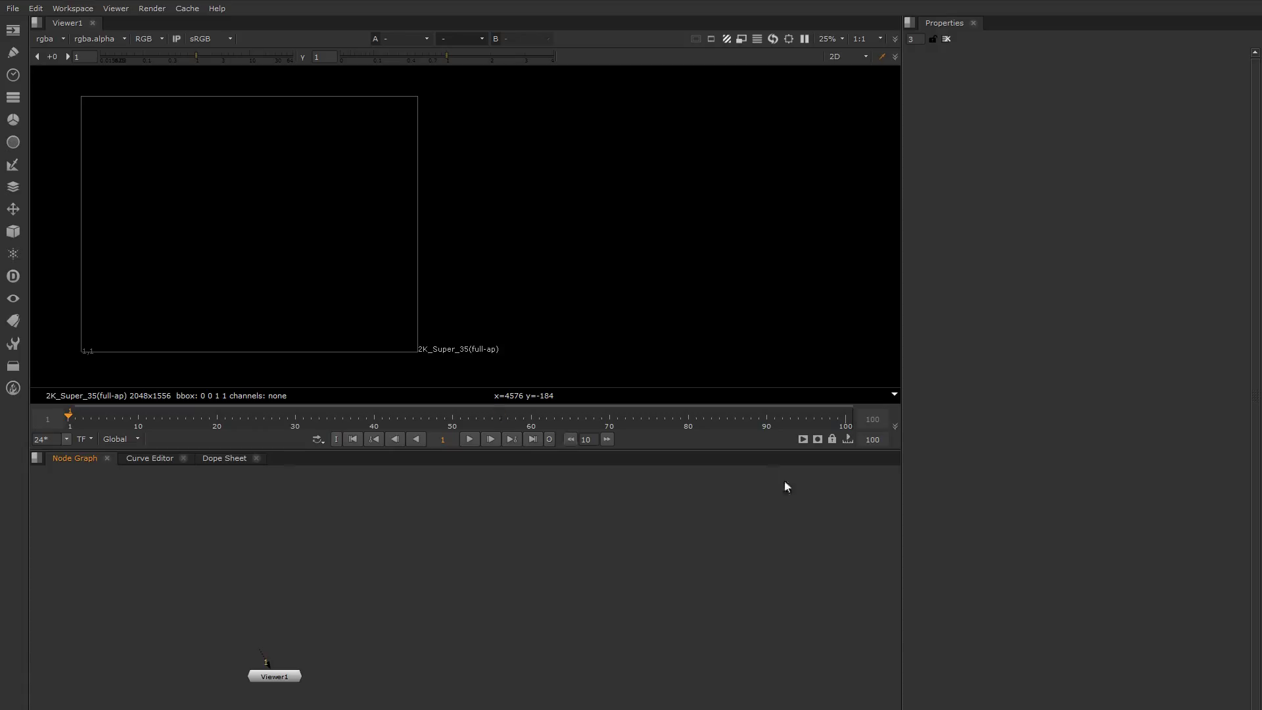
Step: Enlarge the viewer pane and fit the frame, narrowing the Properties pane
left_click_drag(901, 520, 938, 519)
left_click_drag(666, 451, 671, 470)
key("f")
left_click_drag(938, 214, 955, 273)
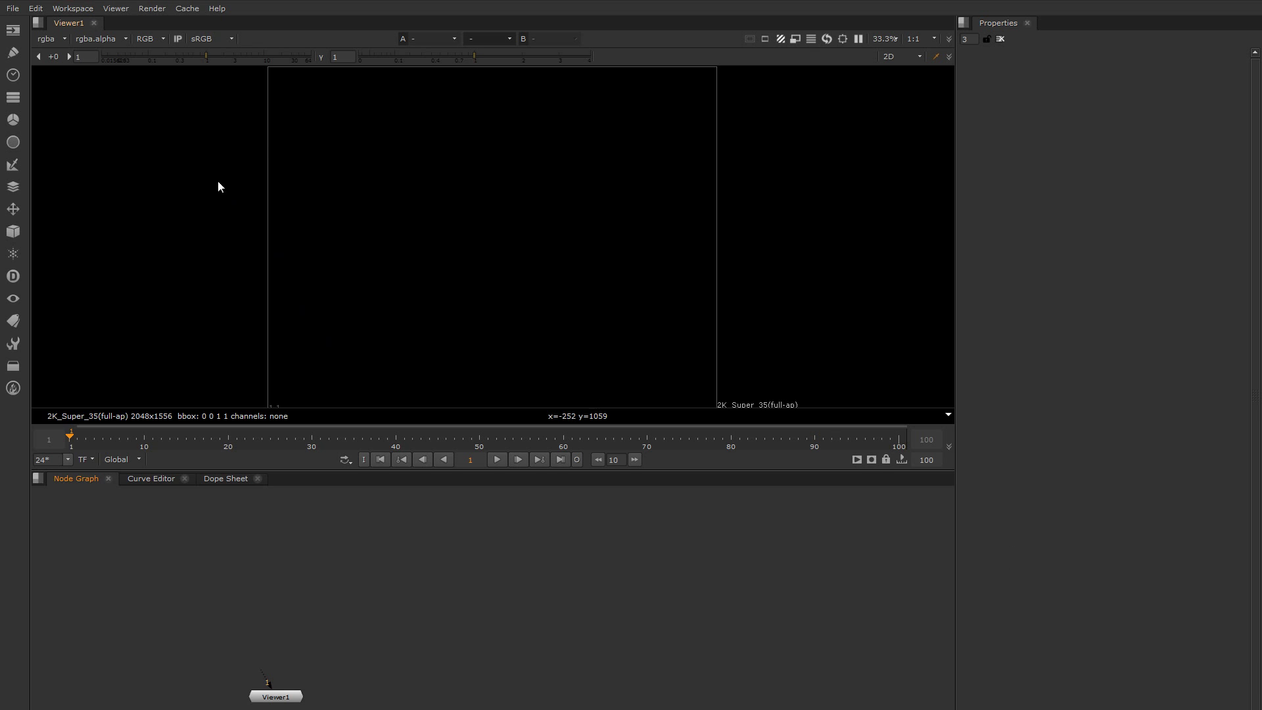
Step: Try the LargeNodeGraph and LargeViewer layouts, then return to Compositing
left_click(73, 8)
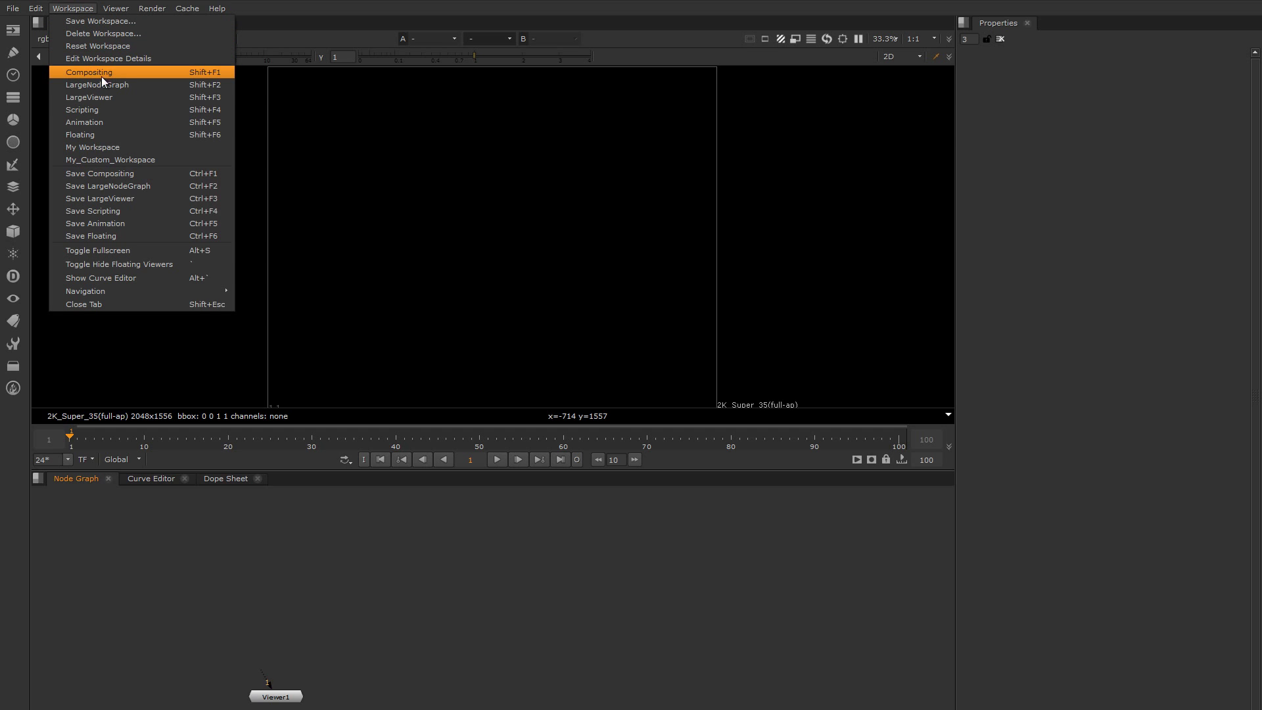
left_click(156, 84)
left_click(64, 11)
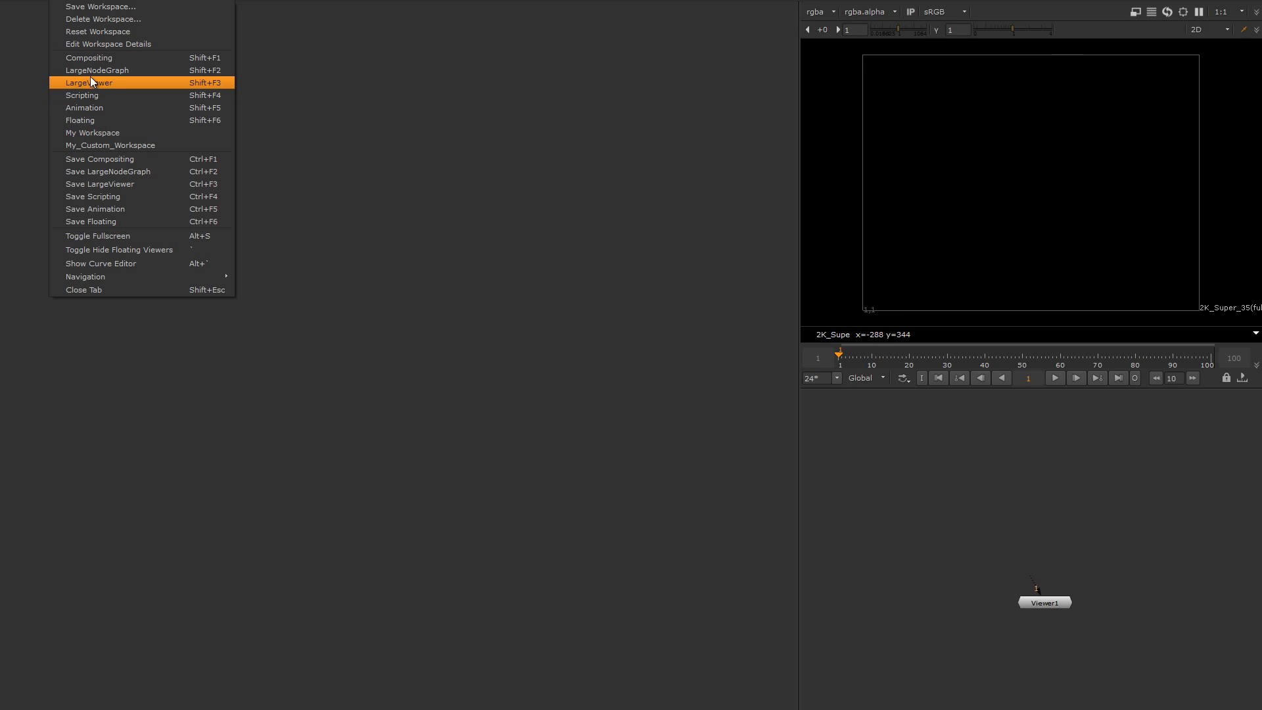
left_click(94, 58)
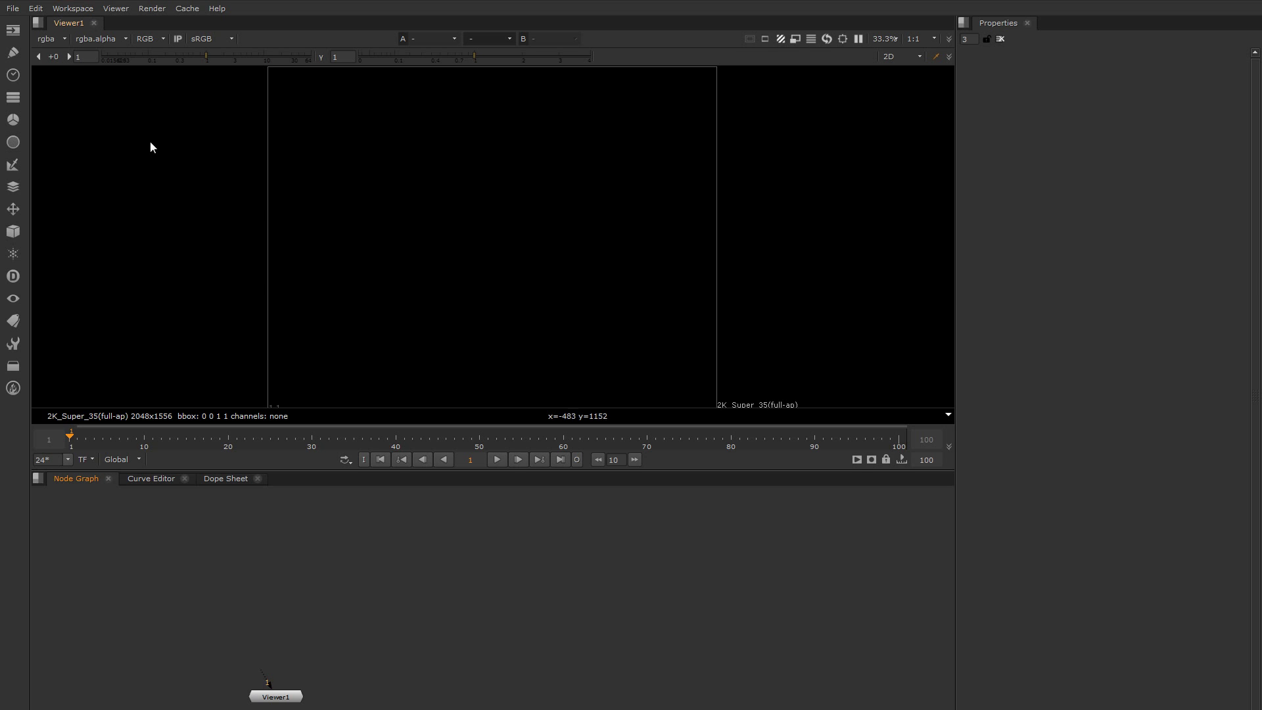
Step: Split the viewer area into two side-by-side panes with Split Horizontal
left_click(39, 23)
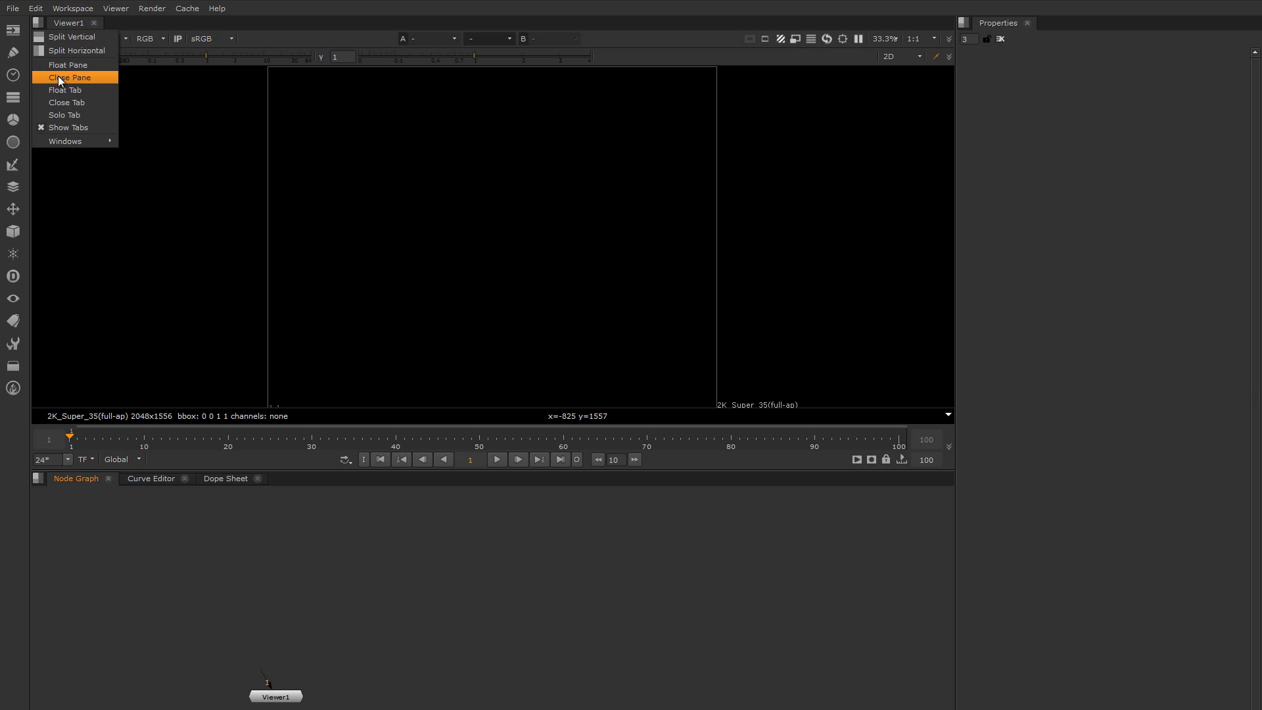
left_click(69, 50)
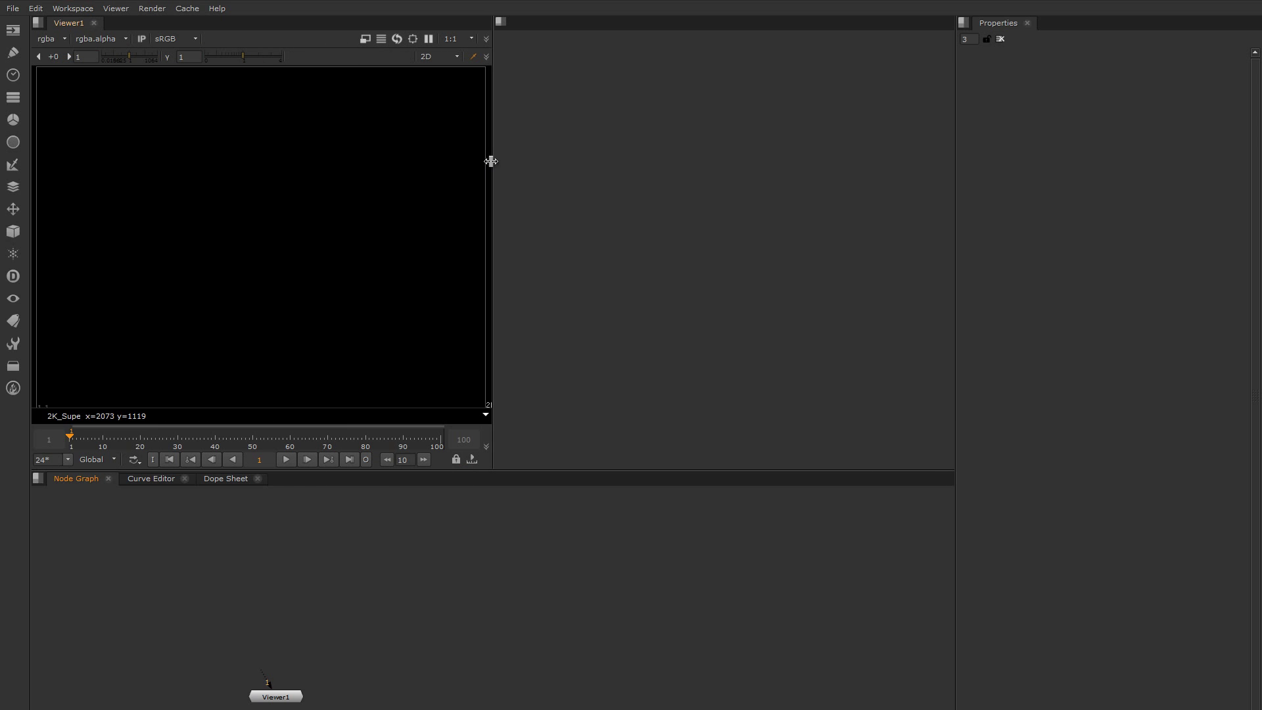
left_click_drag(491, 160, 508, 160)
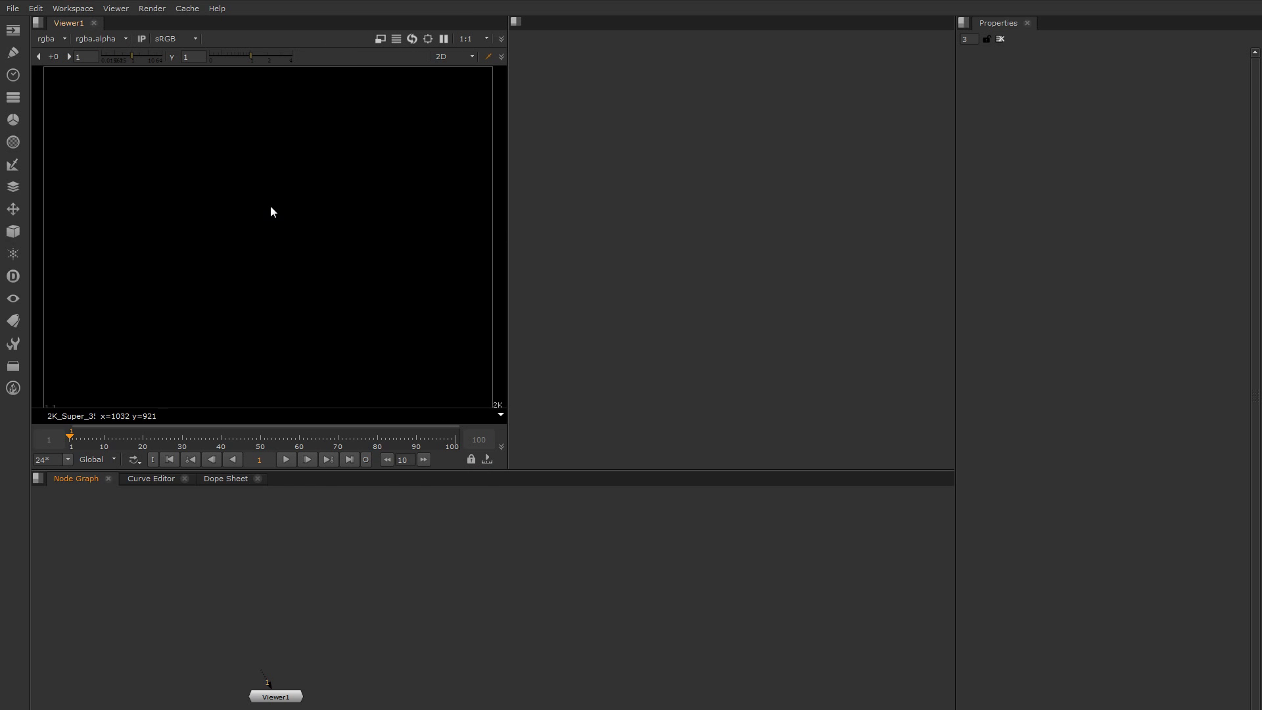
Step: Create Viewer2, dock it in the right pane, fit its image and adjust the dividers
left_click_drag(283, 698, 223, 625)
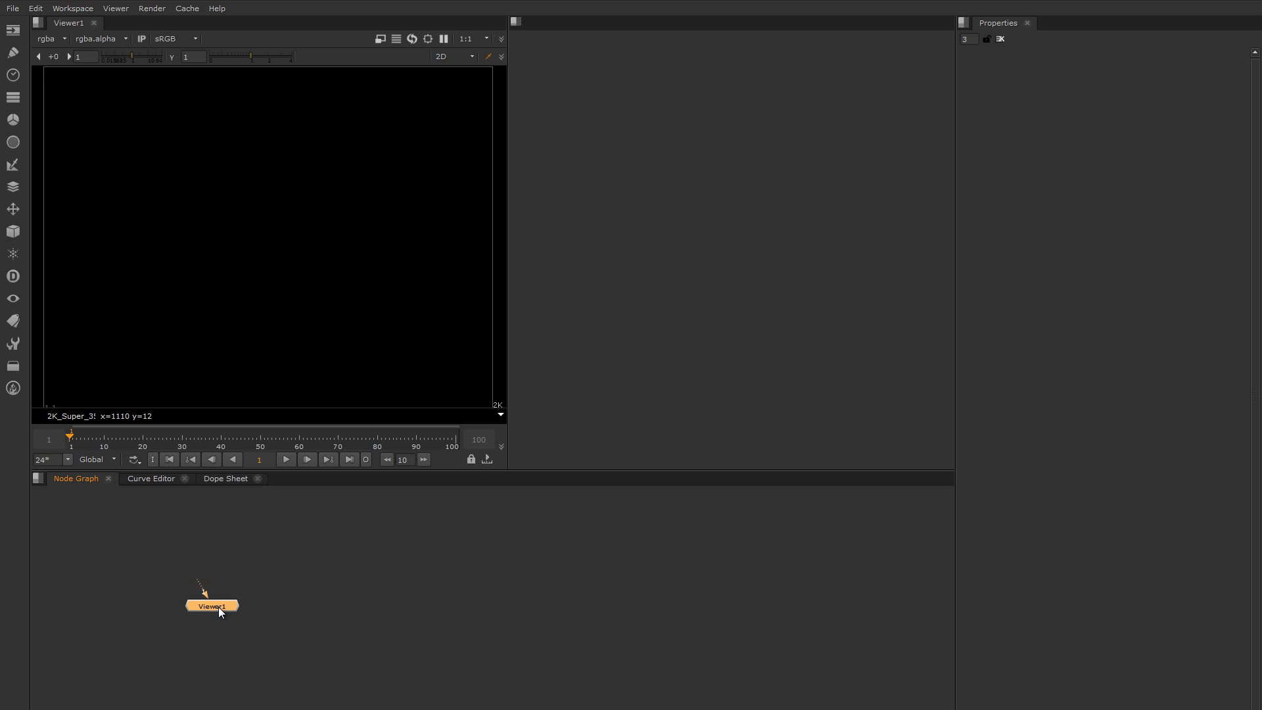
double_click(288, 601)
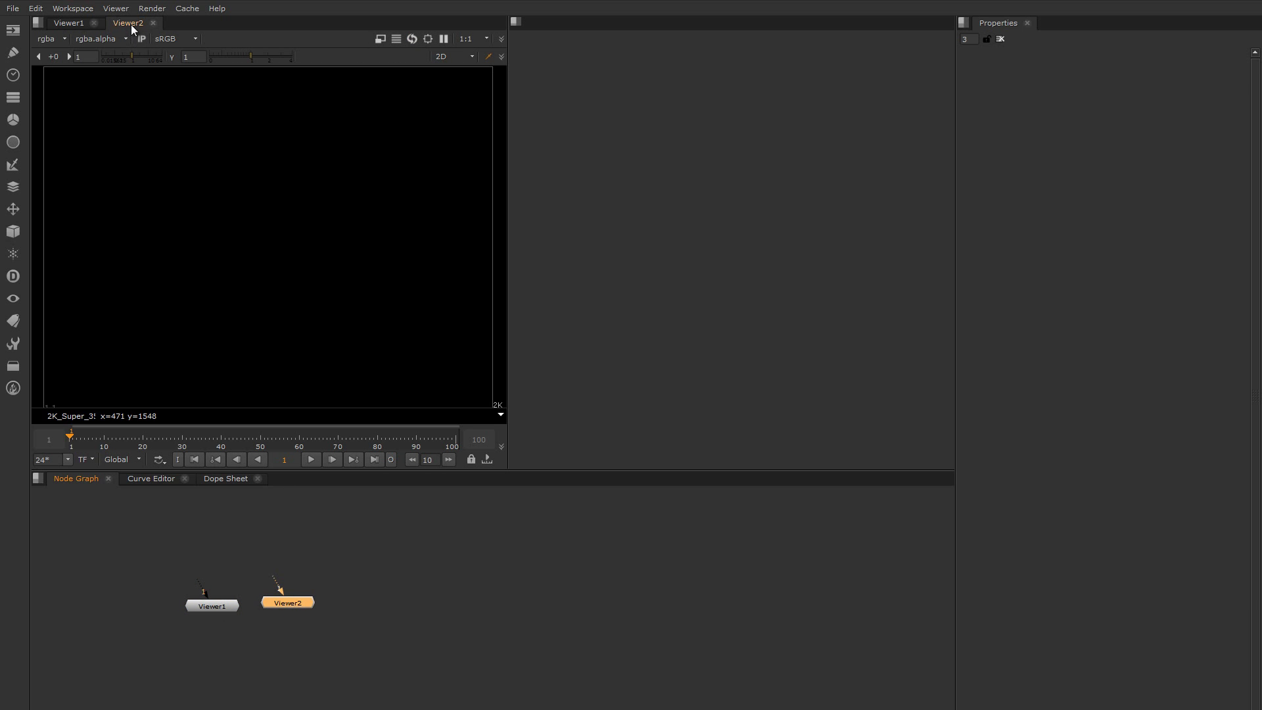
left_click_drag(131, 25, 605, 65)
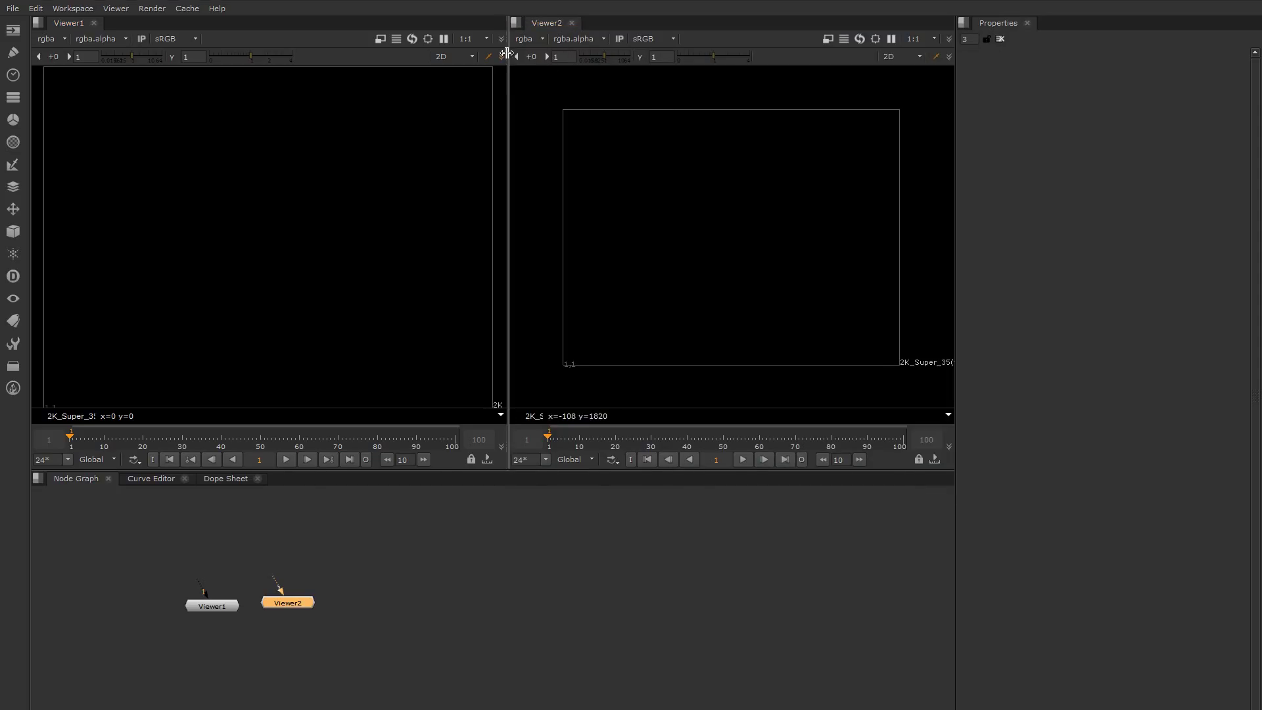
left_click_drag(507, 53, 496, 53)
key("f")
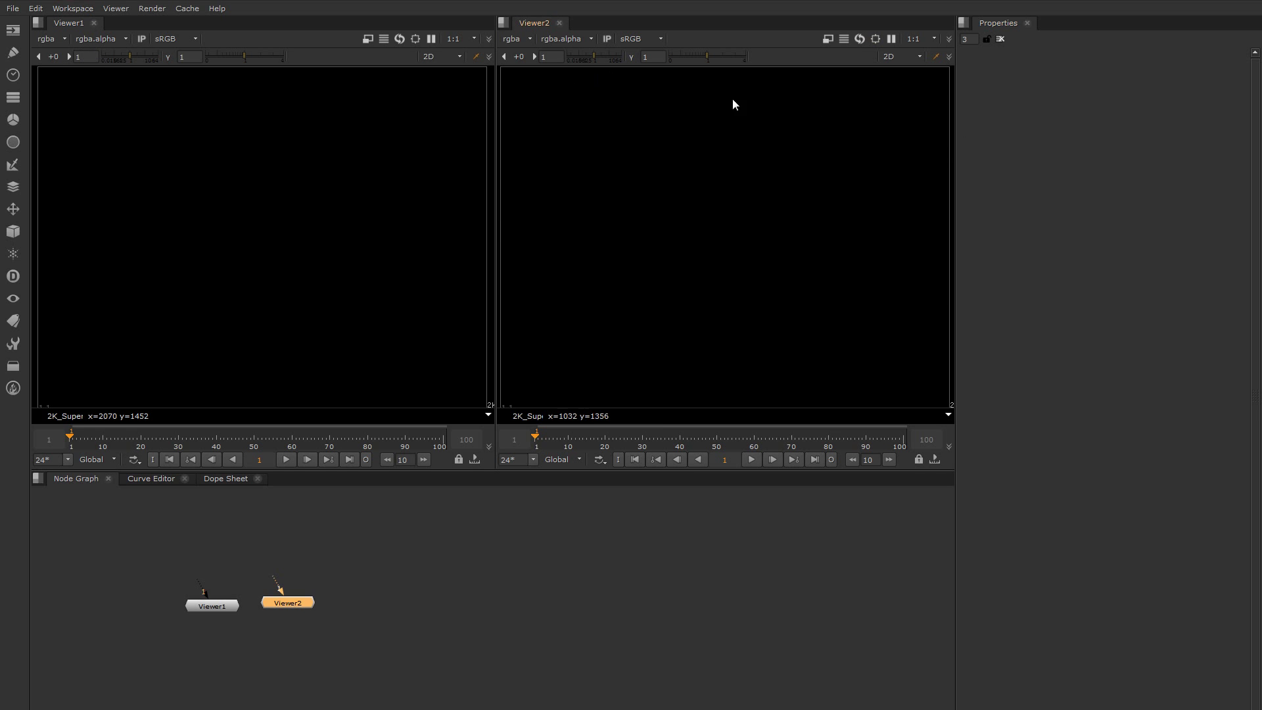
left_click_drag(955, 181, 918, 186)
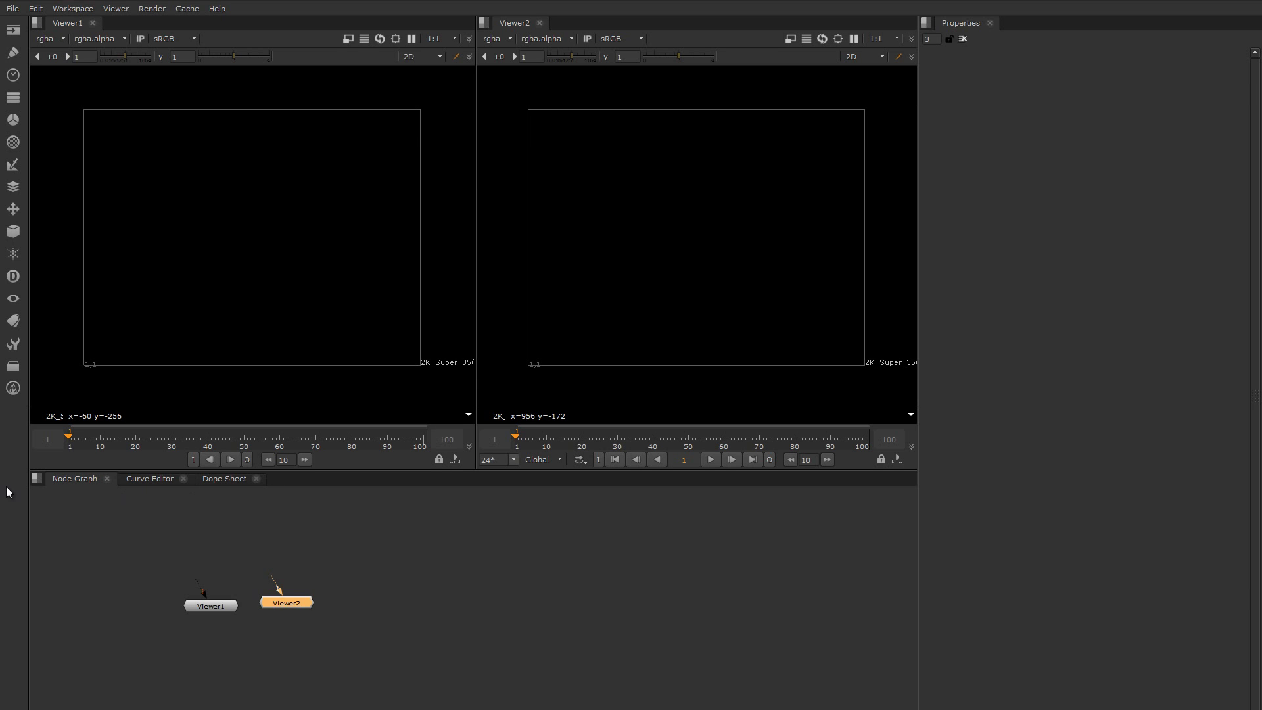
Step: Add a Waveform panel to the lower pane via Windows > Waveform
left_click(38, 479)
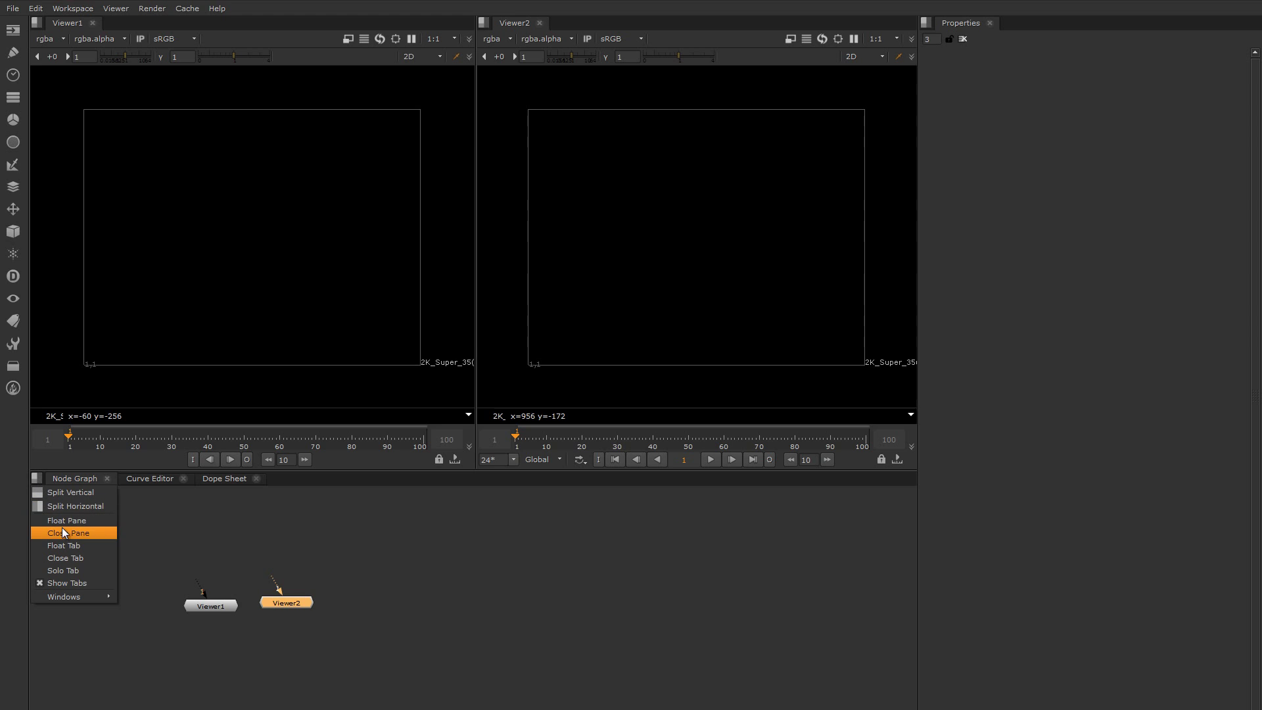
mouse_move(105, 596)
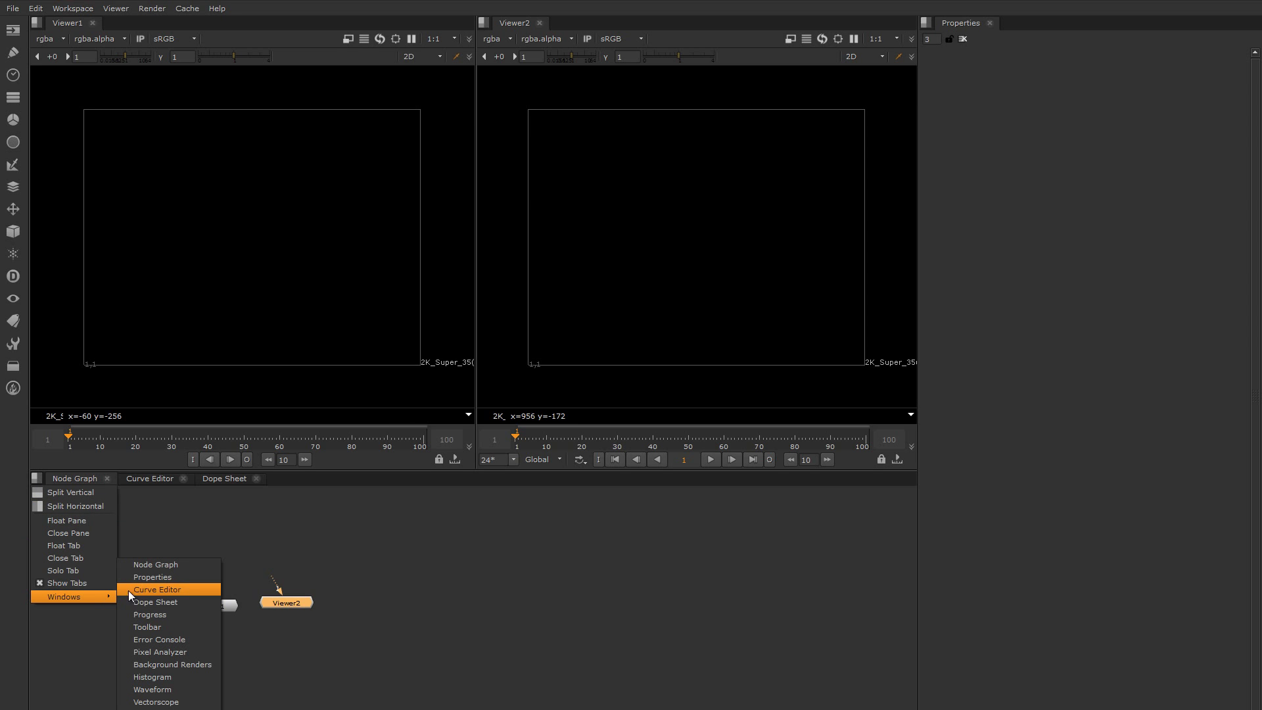
left_click(155, 691)
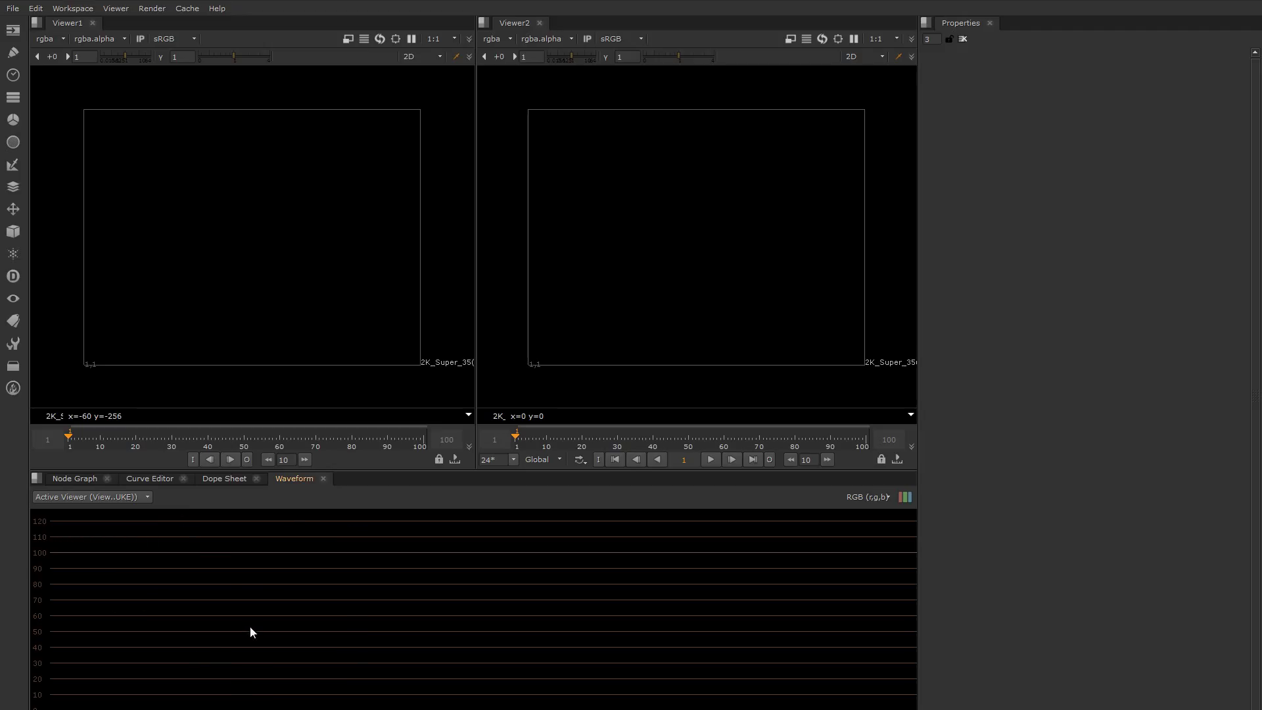
Step: Flip through the Dope Sheet and Curve Editor tabs, ending on the Node Graph
left_click(224, 479)
left_click(169, 481)
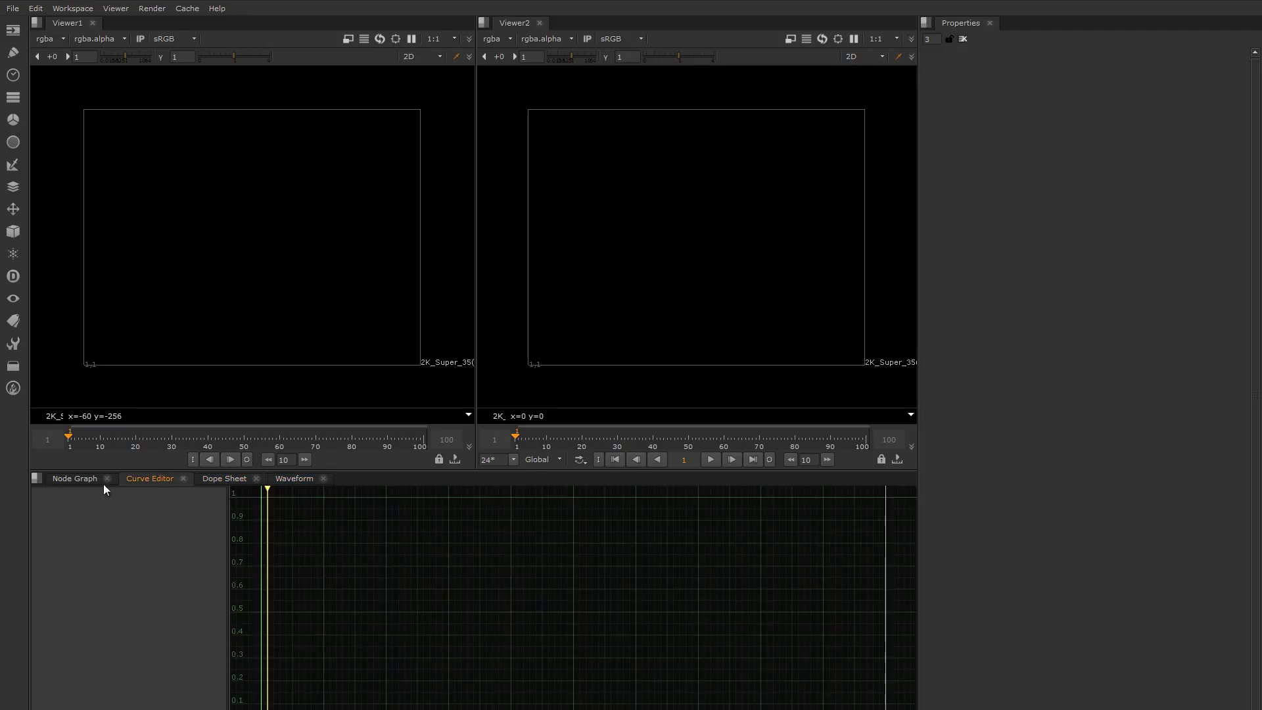
left_click(75, 479)
left_click(143, 480)
left_click(75, 479)
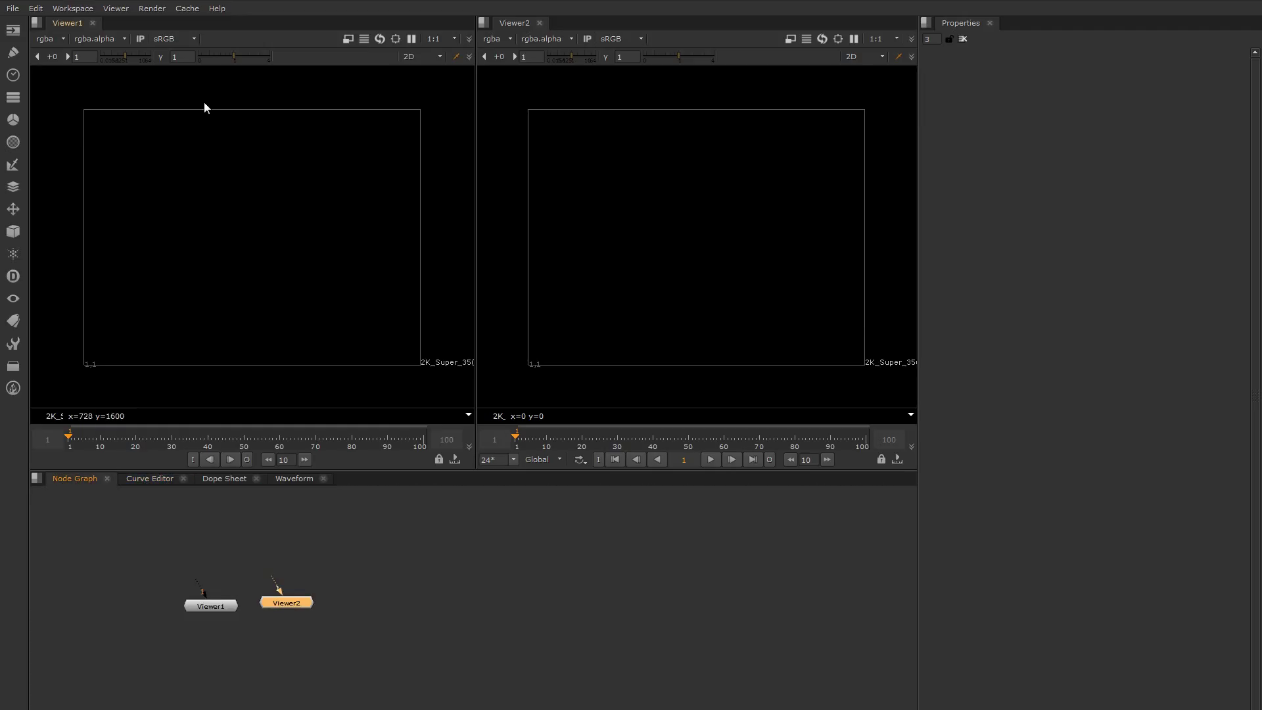
Step: Save the current layout as the workspace 'My_awesome_workspace'
left_click(72, 9)
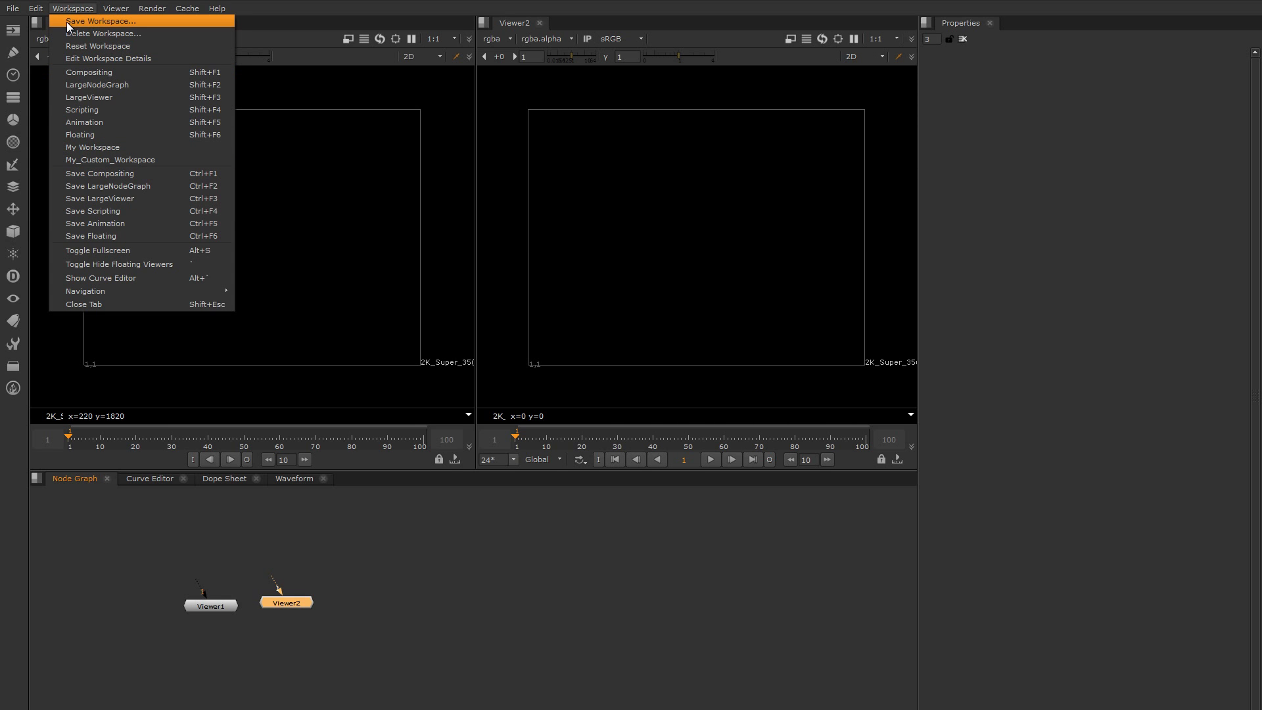
left_click(127, 21)
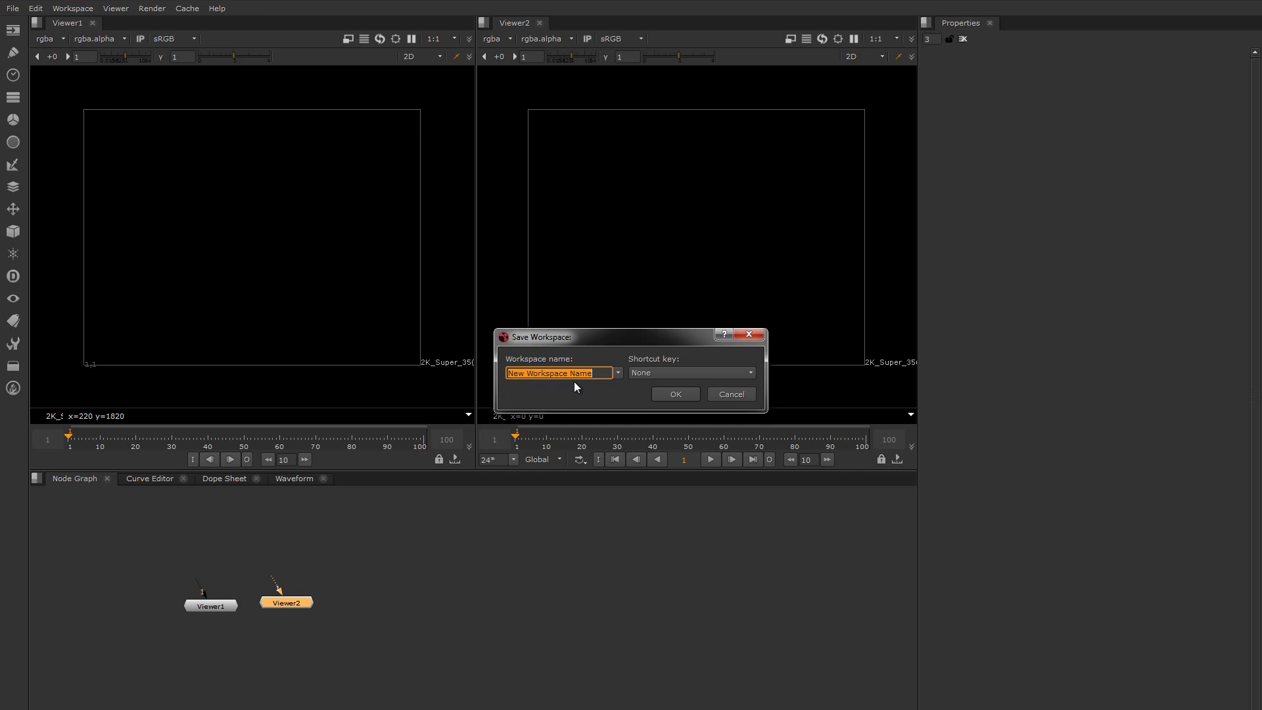
type("My_awesome_wo")
left_click(688, 398)
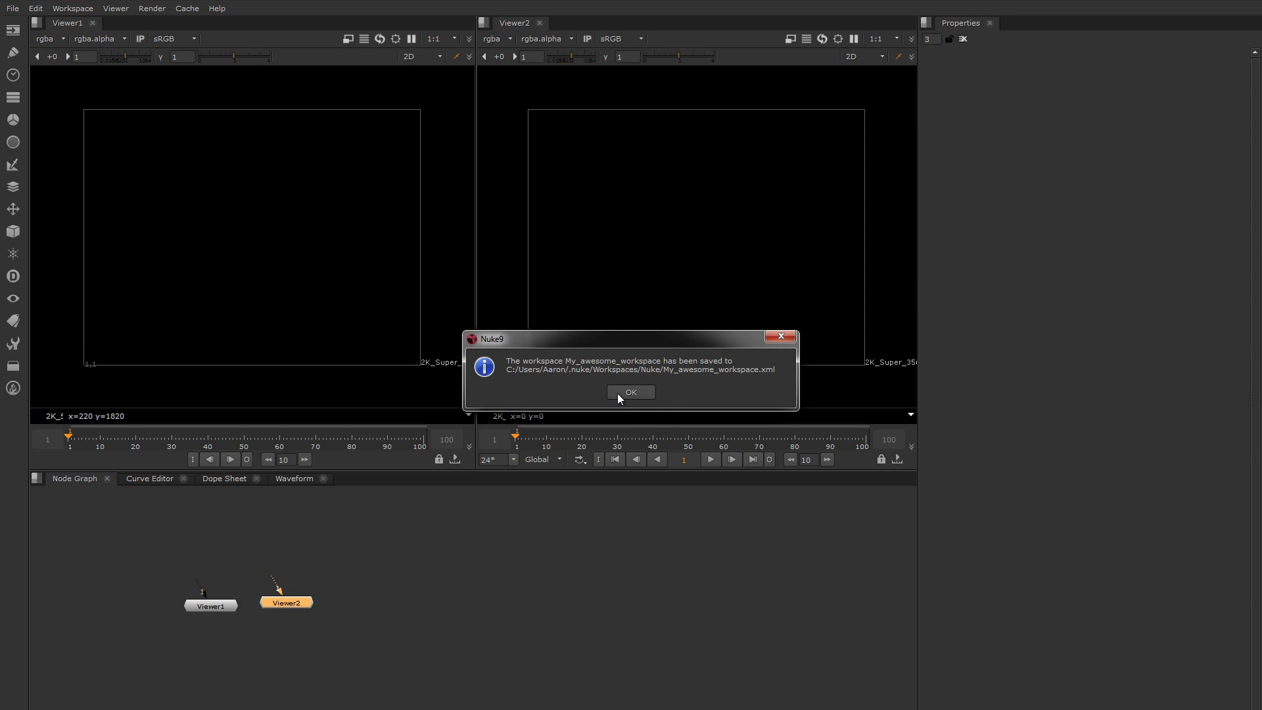
left_click(621, 393)
Step: Switch to LargeNodeGraph, then reload My_awesome_workspace from the Workspace menu
left_click(73, 9)
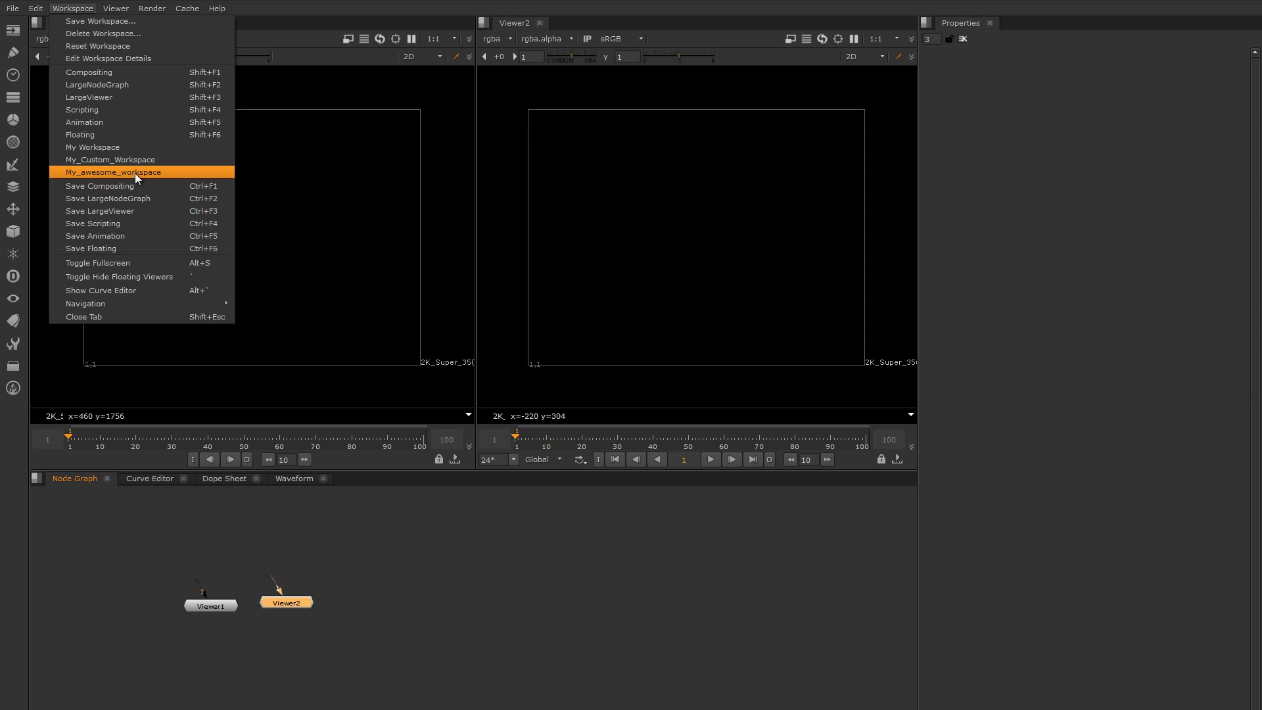
left_click(104, 85)
left_click(77, 6)
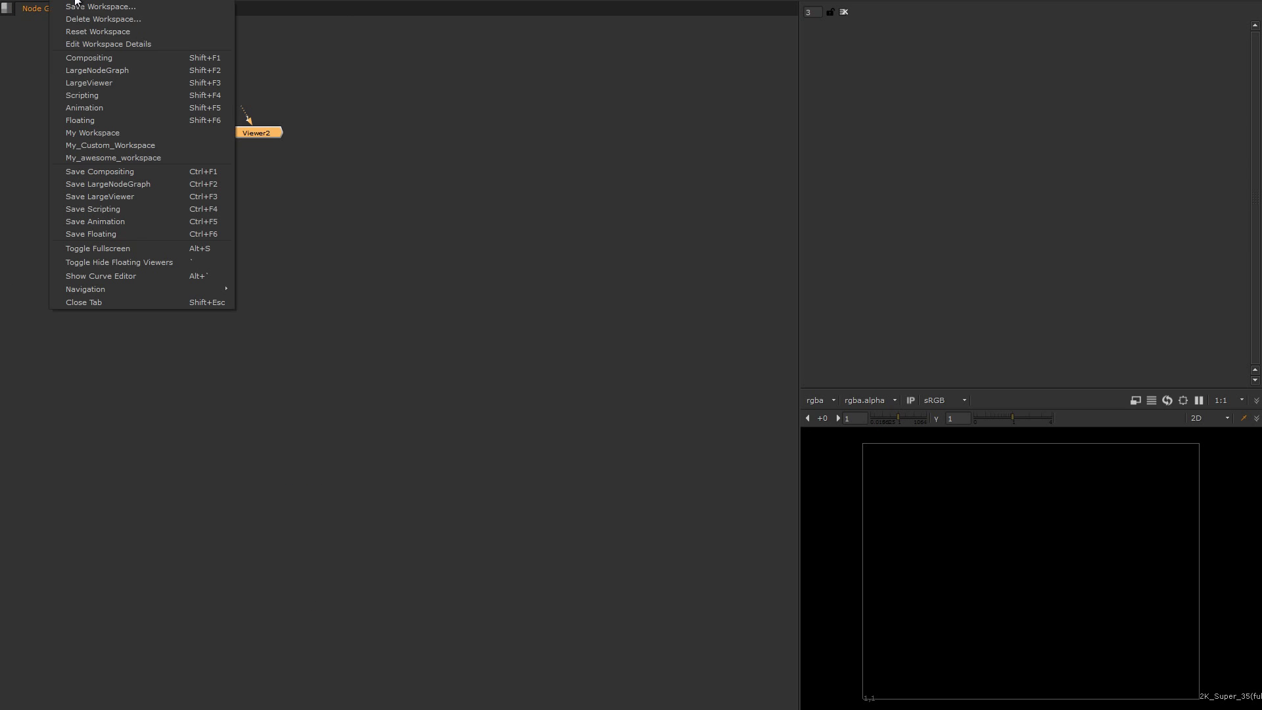
left_click(122, 161)
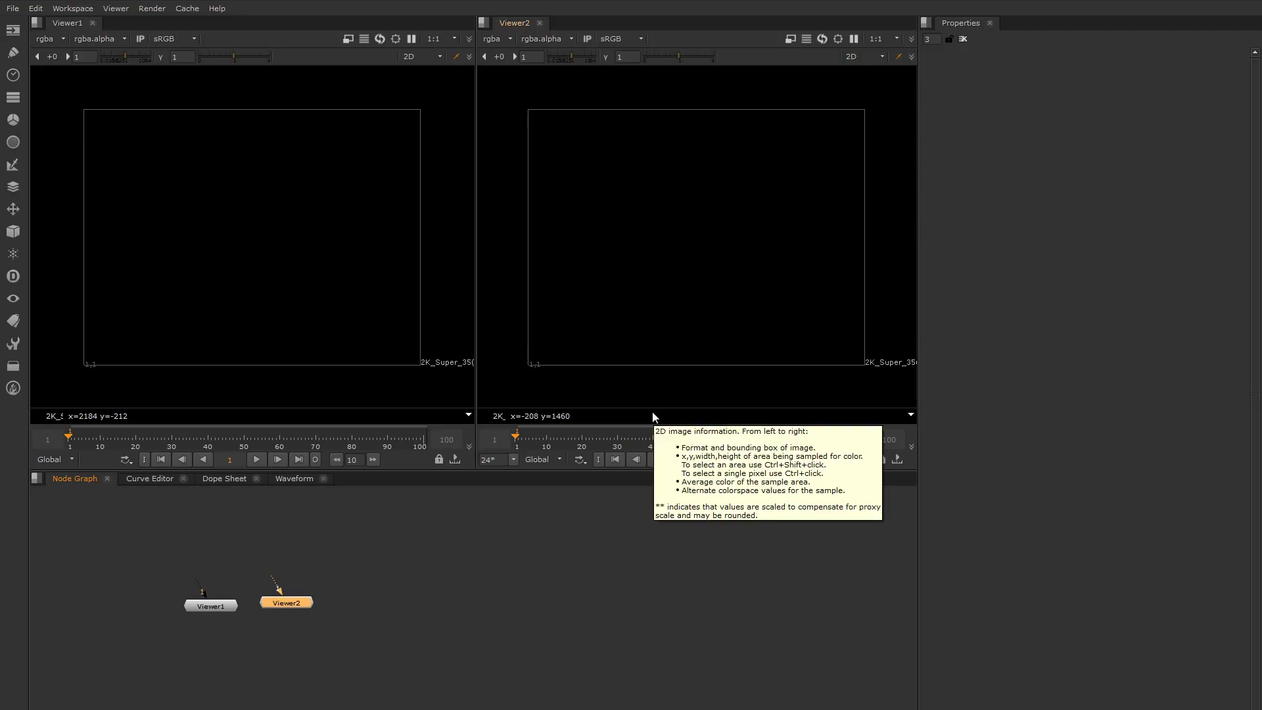
left_click(633, 583)
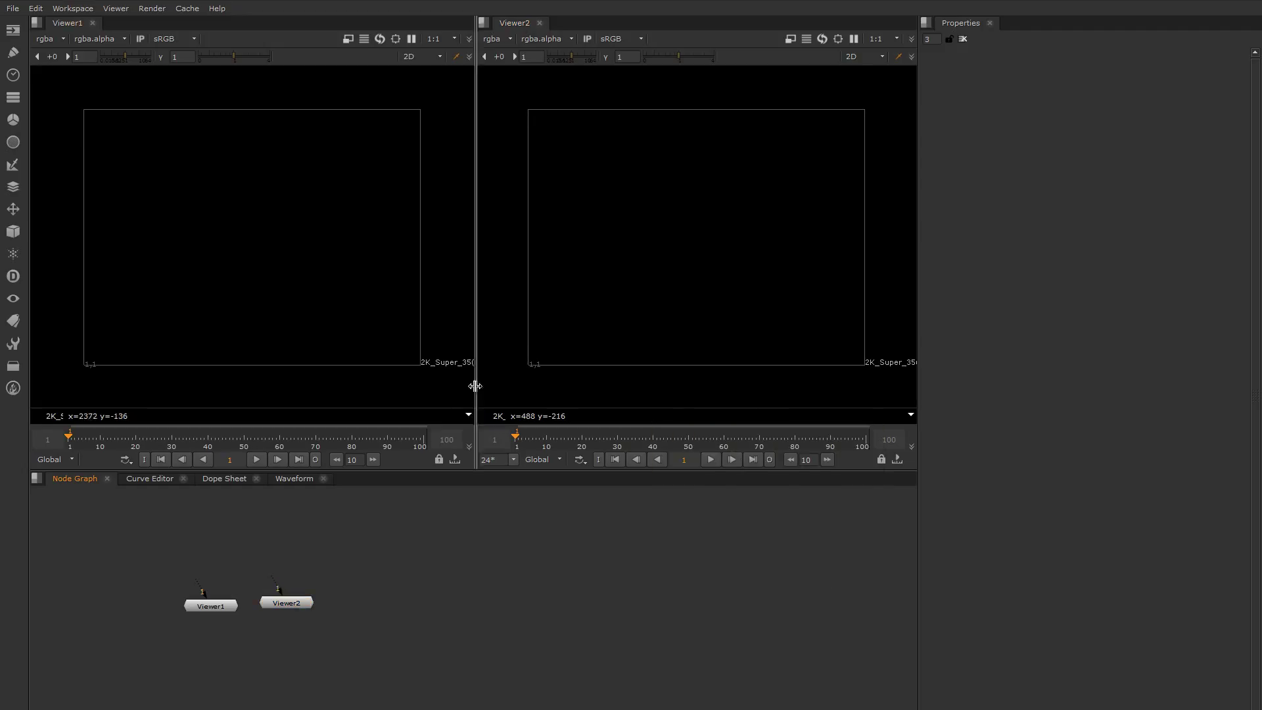
left_click_drag(476, 385, 486, 381)
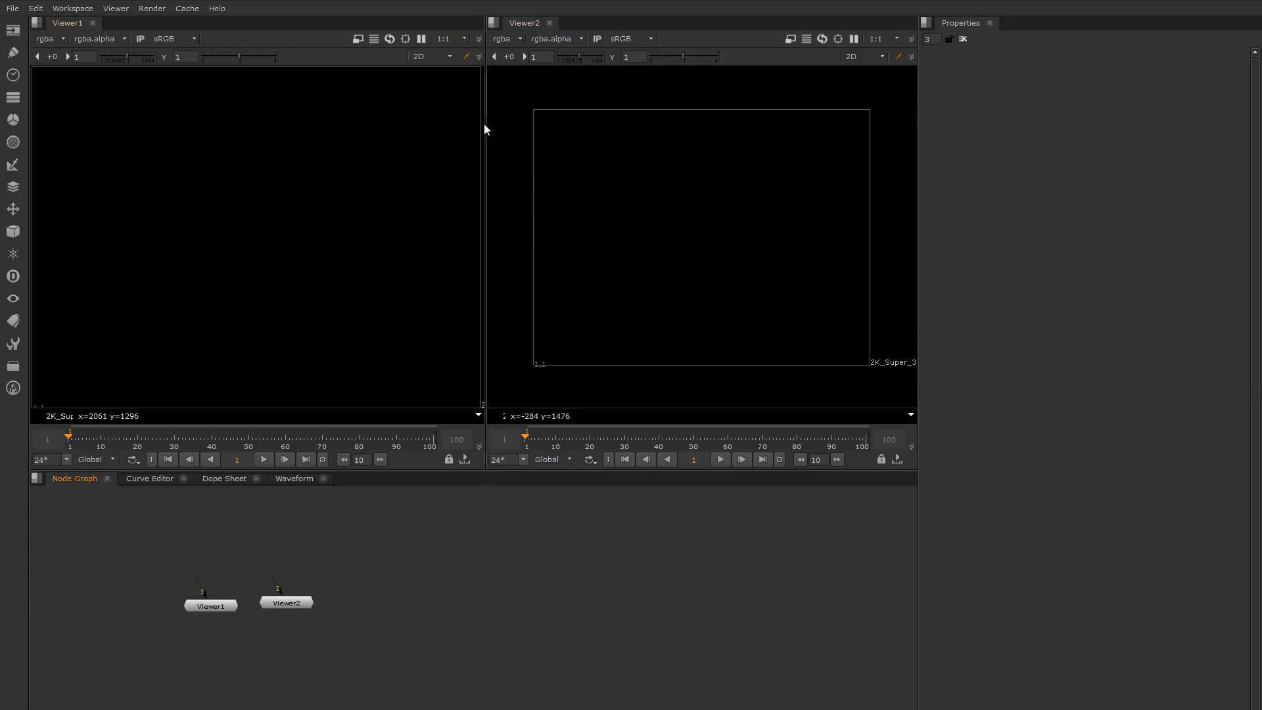
left_click_drag(484, 122, 482, 122)
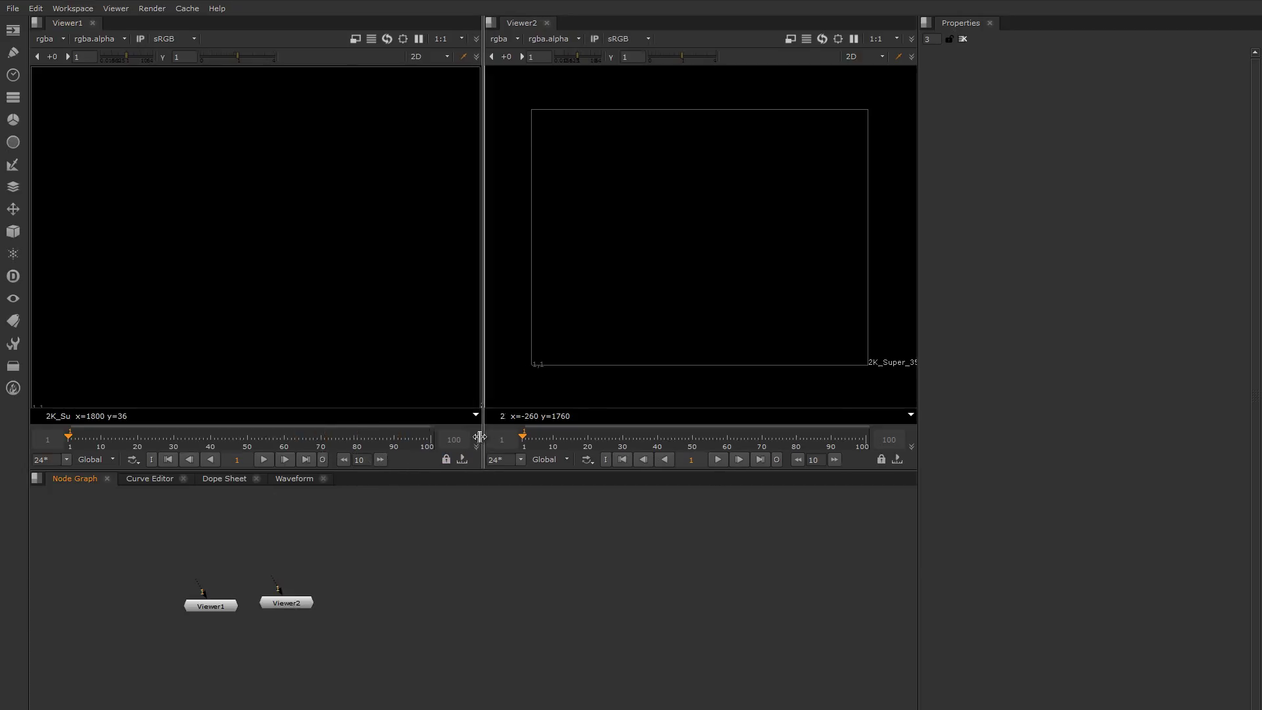
left_click_drag(482, 438, 478, 438)
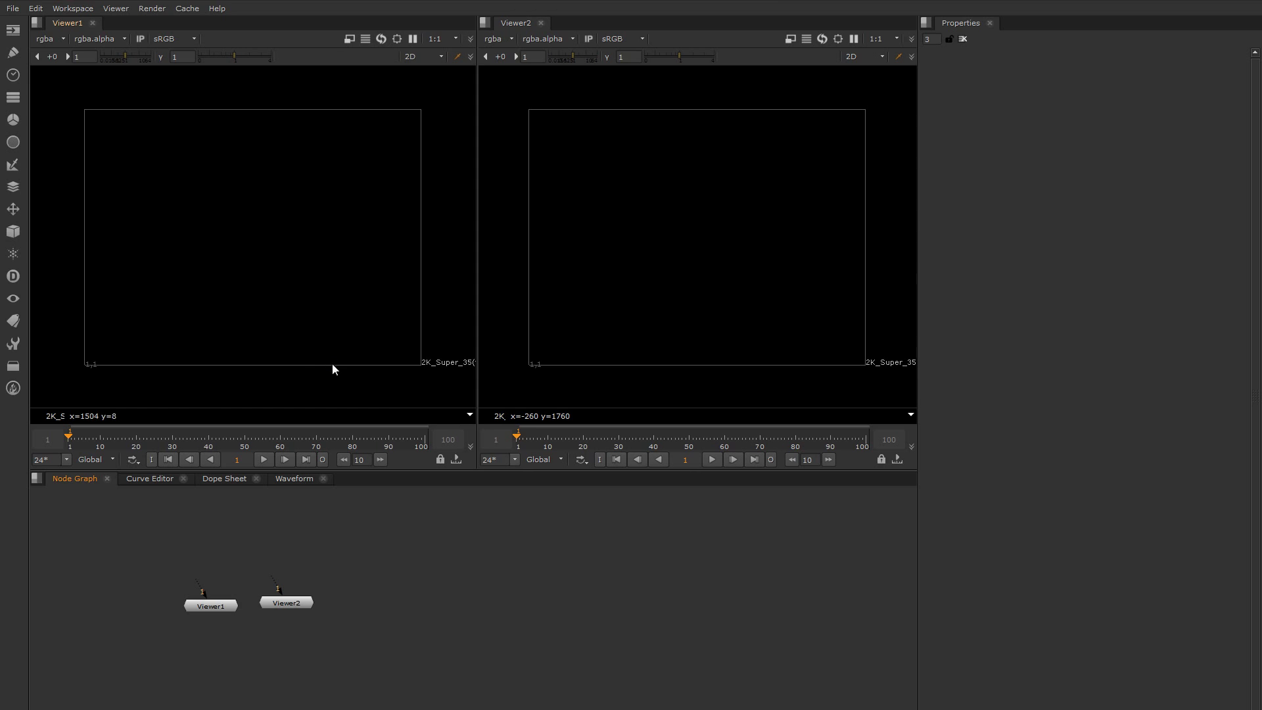